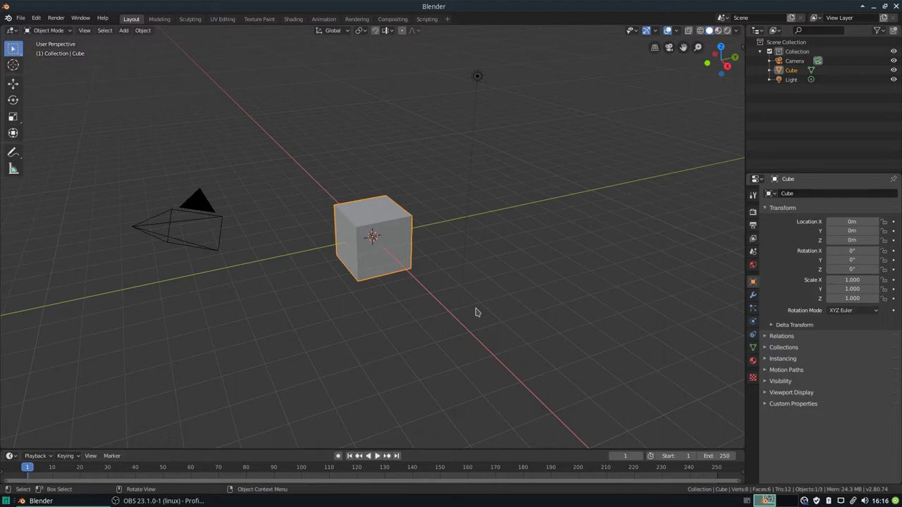
# - Orbit around the default cube and enter Edit Mode with its whole mesh selected
pyautogui.moveTo(354, 251); pyautogui.dragTo(346, 227, button='middle')
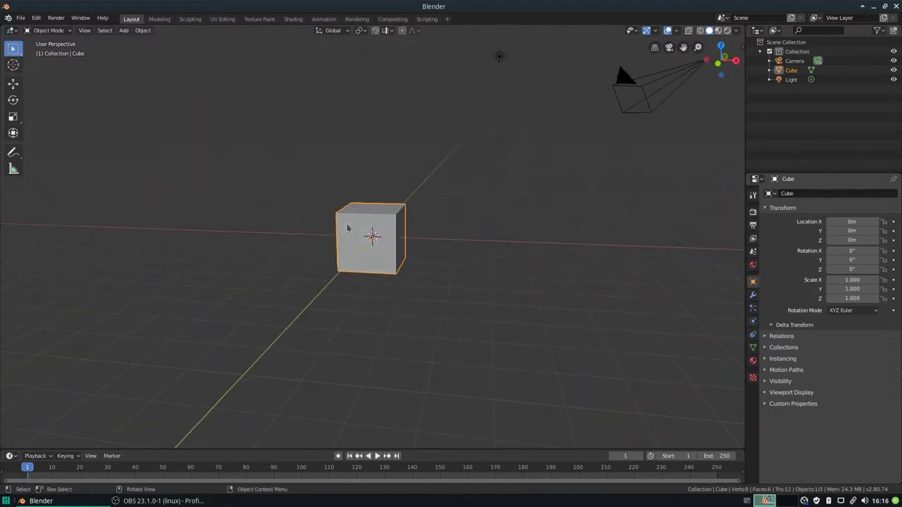
pyautogui.press('Tab')
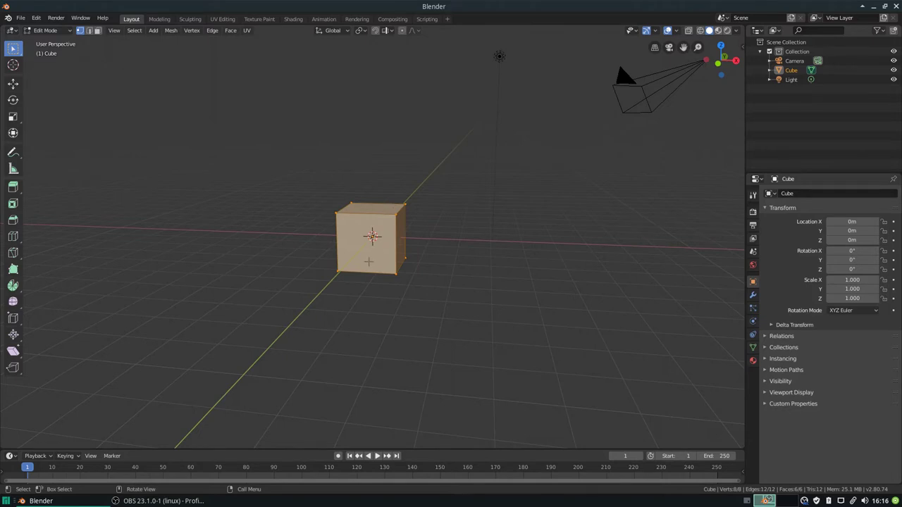
# - From a near top-down view, spin the cube around the 3D cursor into an 80-vertex ring of rotated copies
pyautogui.moveTo(368, 262); pyautogui.dragTo(376, 253, button='middle')
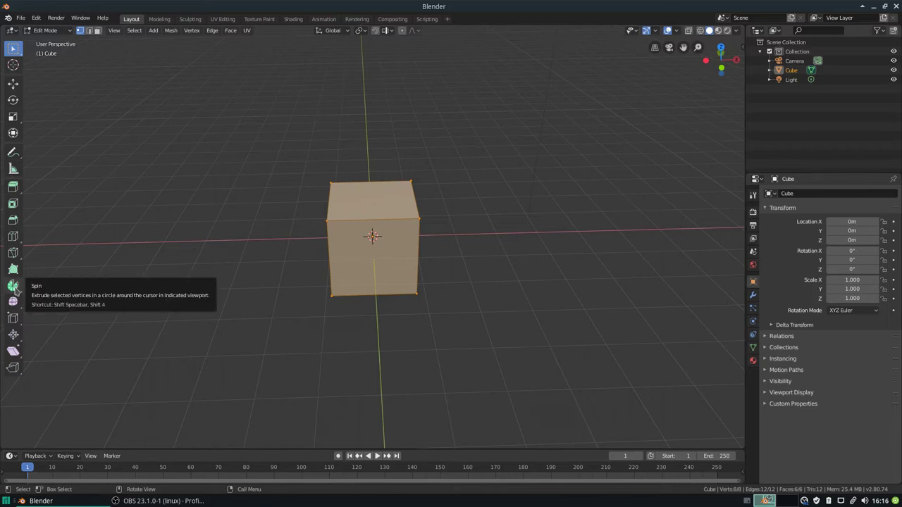
pyautogui.click(13, 286)
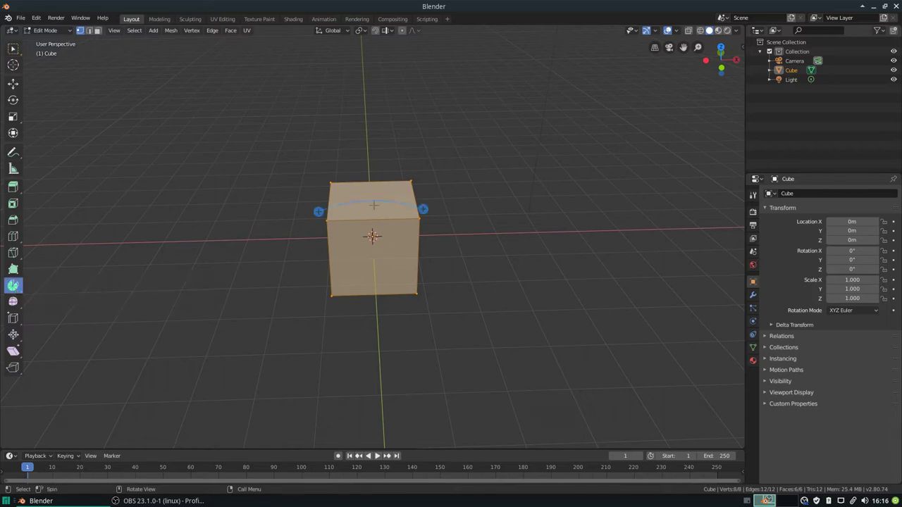
pyautogui.moveTo(365, 228); pyautogui.dragTo(365, 251, button='middle')
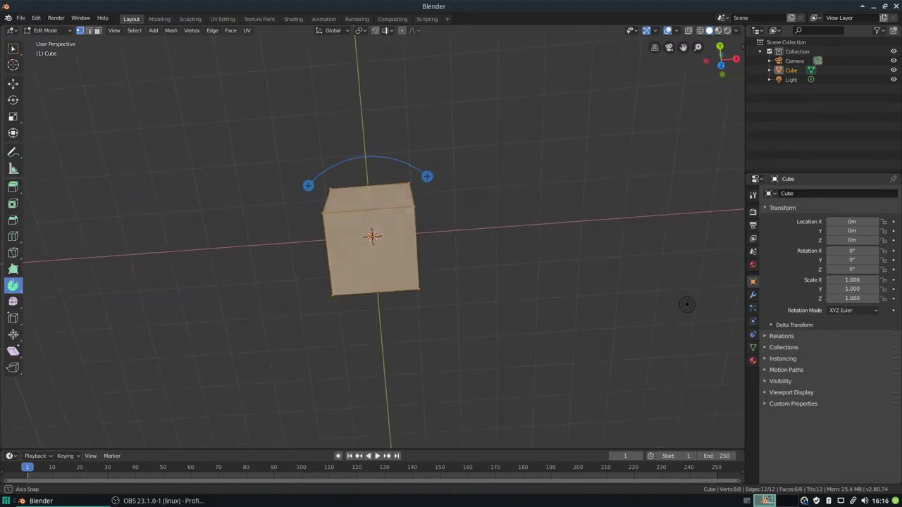
pyautogui.moveTo(365, 251); pyautogui.dragTo(680, 141, button='middle')
pyautogui.moveTo(422, 171)
pyautogui.mouseDown()
pyautogui.moveTo(374, 173)
pyautogui.moveTo(322, 190)
pyautogui.moveTo(308, 213)
pyautogui.mouseUp()
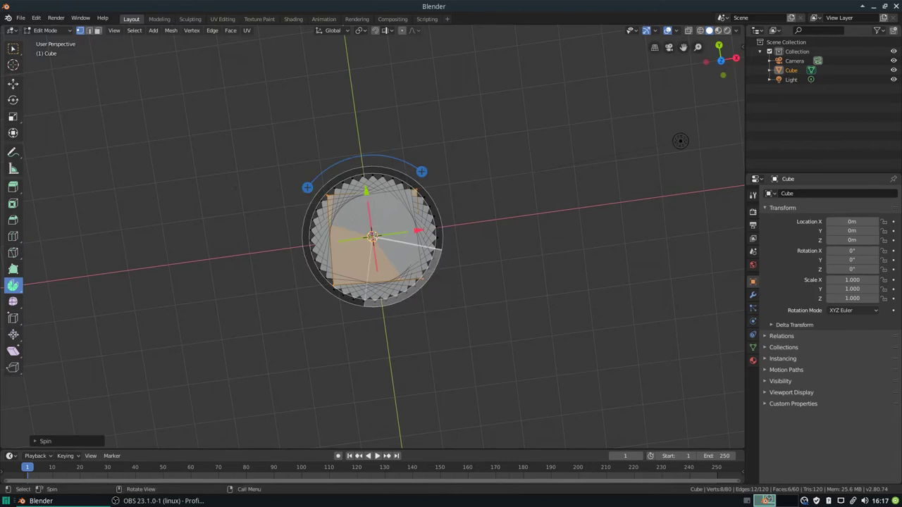
# - Spin the mesh again into more rotated copies and adjust the sweep, viewing from the side
pyautogui.moveTo(680, 141)
pyautogui.mouseDown(button='middle')
pyautogui.moveTo(320, 58)
pyautogui.moveTo(255, 51)
pyautogui.mouseUp(button='middle')
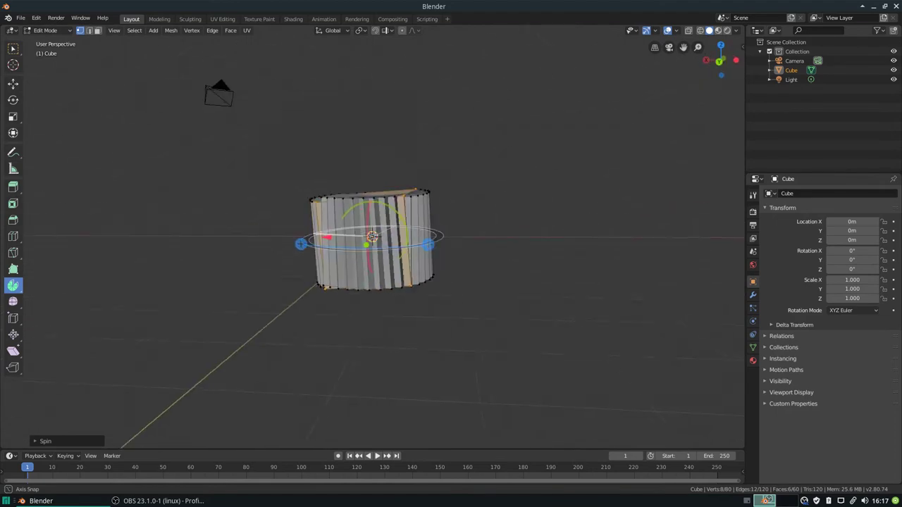
pyautogui.moveTo(255, 51); pyautogui.dragTo(177, 57, button='middle')
pyautogui.moveTo(339, 227); pyautogui.dragTo(342, 202)
pyautogui.moveTo(368, 302); pyautogui.dragTo(374, 292)
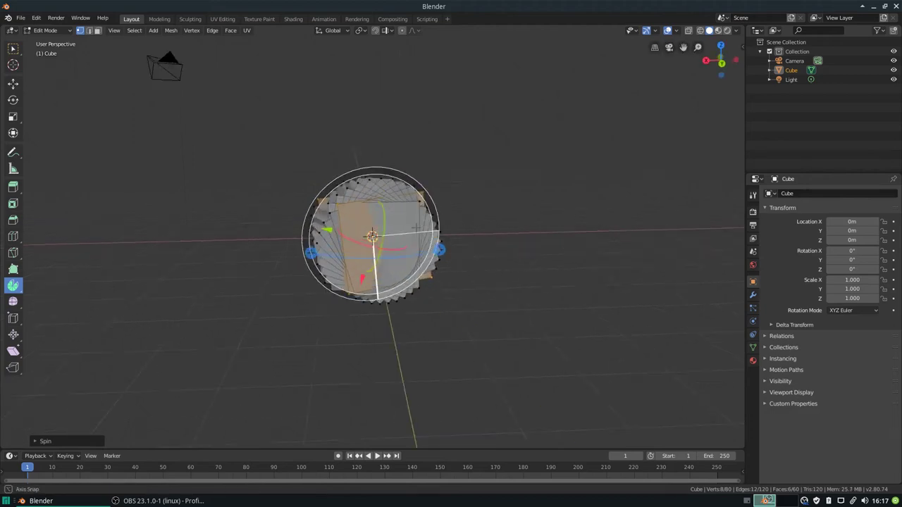
pyautogui.moveTo(373, 292); pyautogui.dragTo(331, 233, button='middle')
pyautogui.moveTo(76, 167); pyautogui.dragTo(105, 183, button='middle')
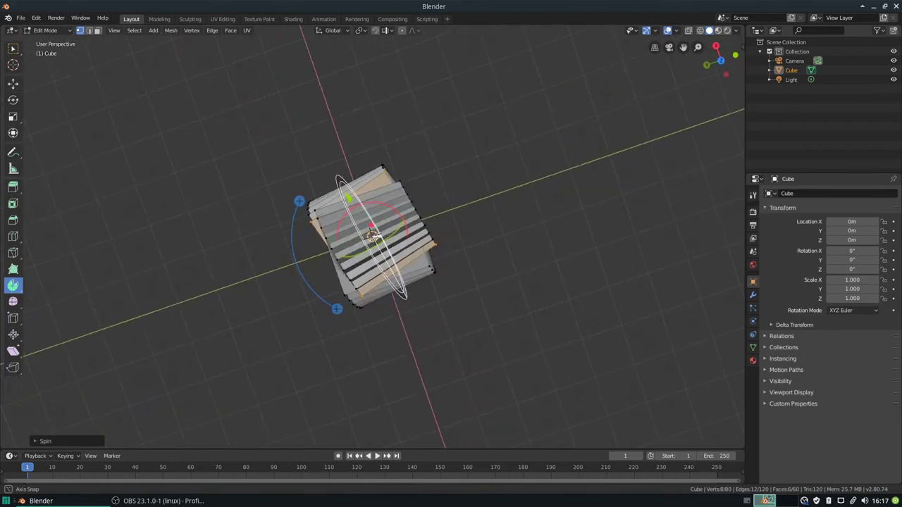
pyautogui.moveTo(372, 299)
pyautogui.mouseDown()
pyautogui.moveTo(372, 290)
pyautogui.moveTo(372, 303)
pyautogui.mouseUp()
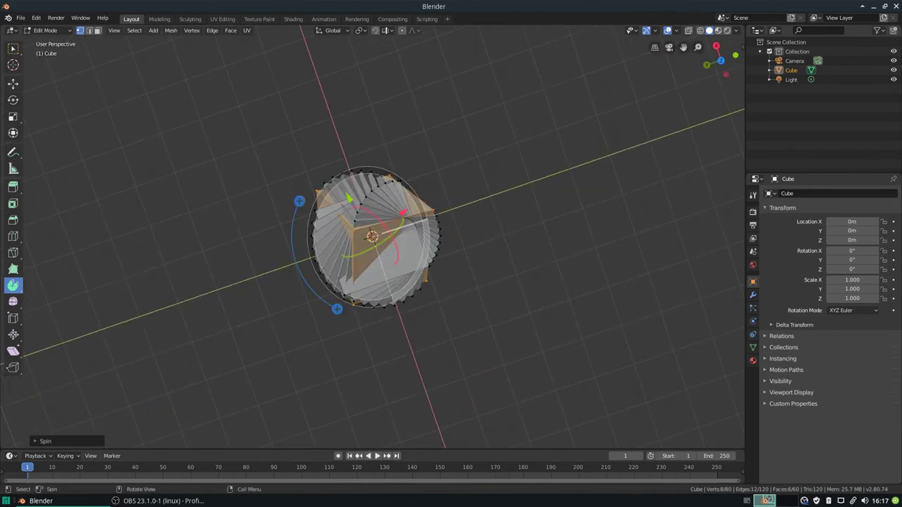
pyautogui.moveTo(428, 222)
pyautogui.mouseDown()
pyautogui.moveTo(307, 258)
pyautogui.moveTo(312, 202)
pyautogui.moveTo(345, 174)
pyautogui.mouseUp()
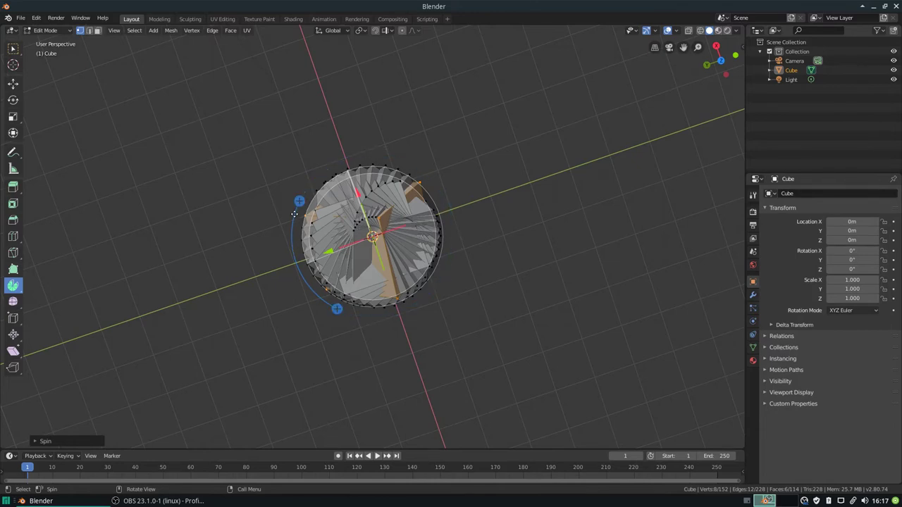
# - Rotate the spun mesh and change its spin angle from lower and upper viewpoints
pyautogui.moveTo(364, 250); pyautogui.dragTo(467, 388, button='middle')
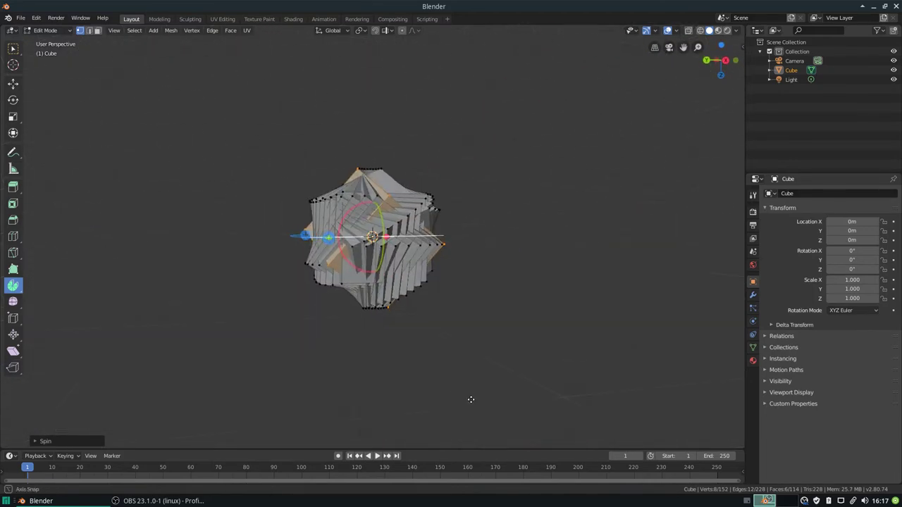
pyautogui.moveTo(344, 221); pyautogui.dragTo(356, 200)
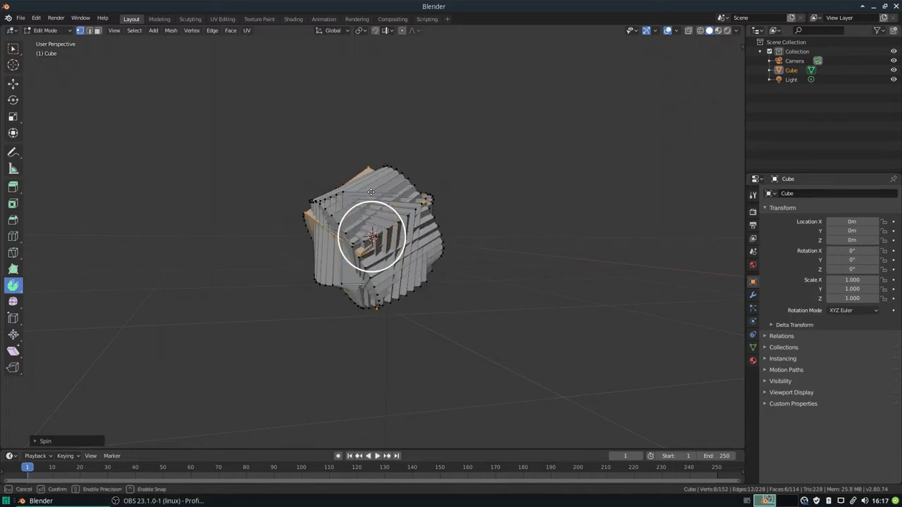
pyautogui.moveTo(377, 192); pyautogui.dragTo(365, 222)
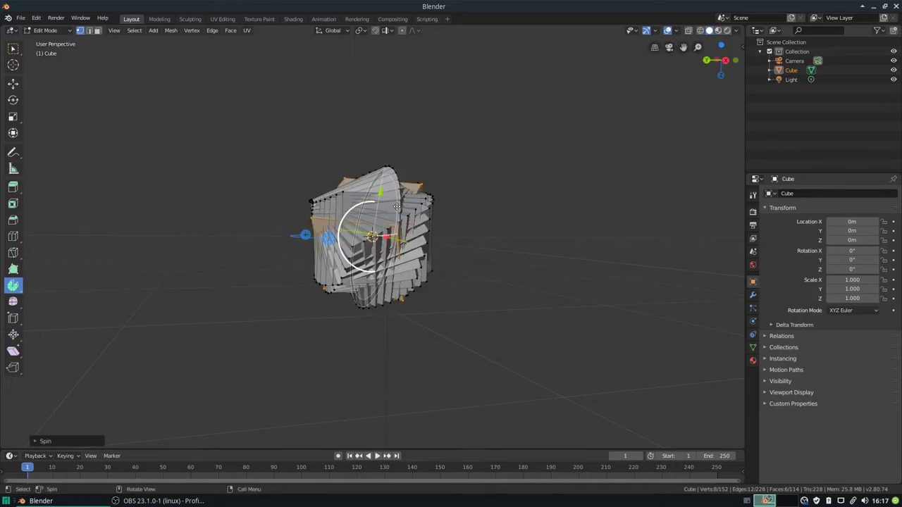
pyautogui.moveTo(295, 236); pyautogui.dragTo(317, 297, button='middle')
pyautogui.moveTo(317, 297); pyautogui.dragTo(288, 238)
pyautogui.moveTo(288, 238)
pyautogui.mouseDown(button='middle')
pyautogui.moveTo(405, 200)
pyautogui.moveTo(316, 306)
pyautogui.moveTo(397, 348)
pyautogui.moveTo(439, 277)
pyautogui.mouseUp(button='middle')
# - Undo the spin steps back to the plain 8-vertex cube and re-enter Edit Mode
pyautogui.press('Tab')
pyautogui.hotkey('ctrl', 'z')
pyautogui.hotkey('ctrl', 'z')
pyautogui.hotkey('ctrl', 'z')
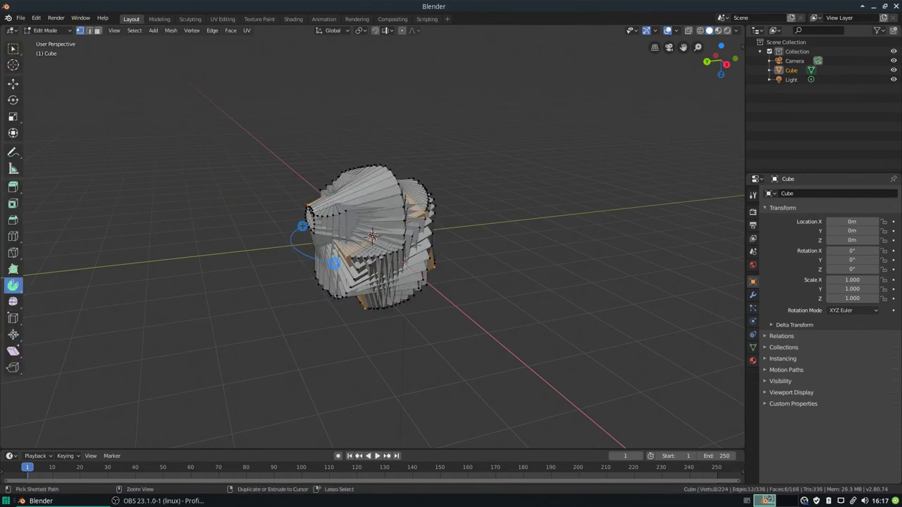
pyautogui.hotkey('ctrl', 'z')
pyautogui.hotkey('ctrl', 'z')
pyautogui.press('Tab')
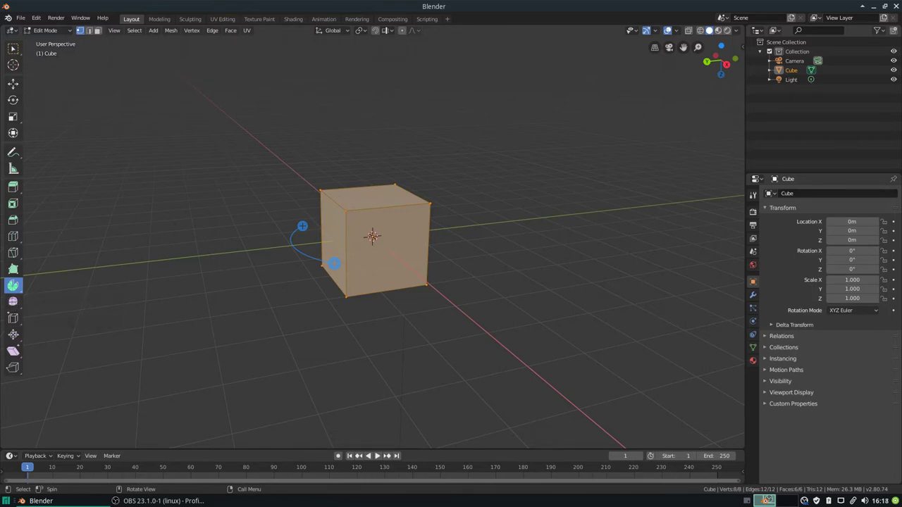
# - Orbit around the cube, switch to edge select mode, and return to Object Mode
pyautogui.press('Tab')
pyautogui.moveTo(355, 245)
pyautogui.mouseDown(button='middle')
pyautogui.moveTo(403, 247)
pyautogui.moveTo(429, 236)
pyautogui.moveTo(394, 256)
pyautogui.moveTo(412, 258)
pyautogui.mouseUp(button='middle')
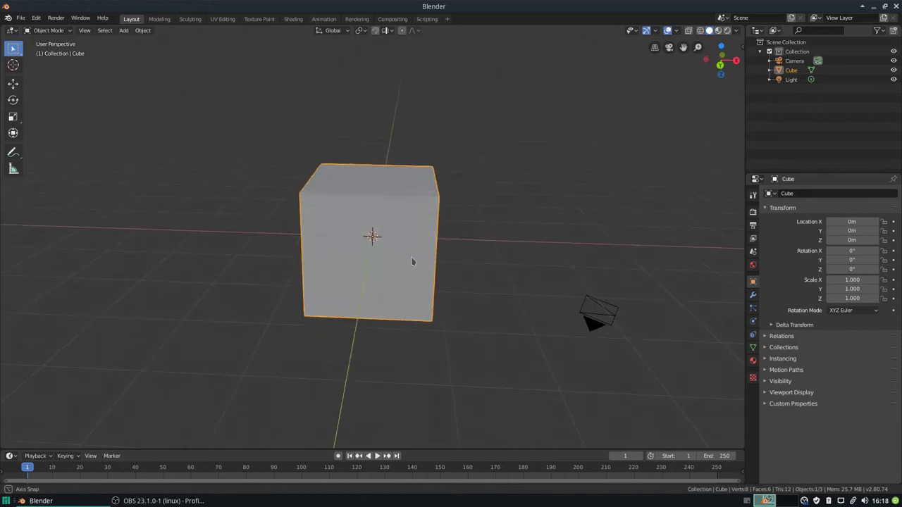
pyautogui.press('Tab')
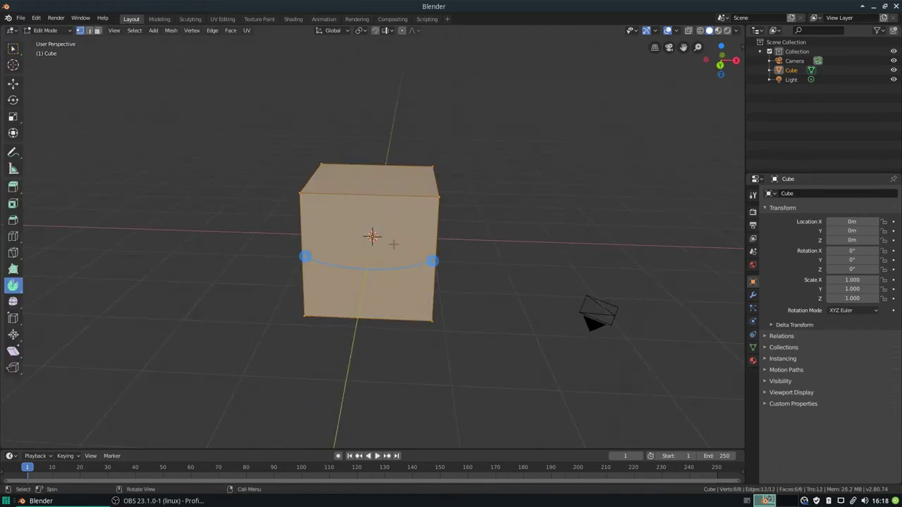
pyautogui.press('2')
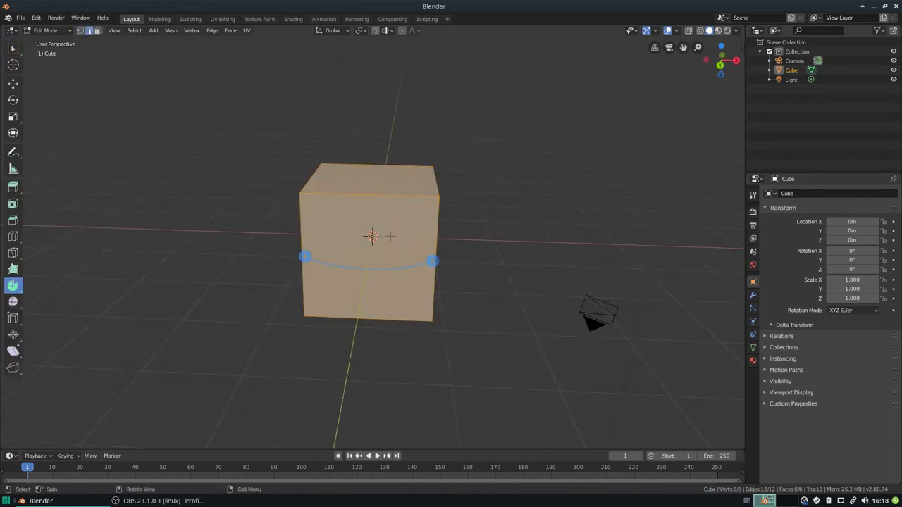
pyautogui.press('Tab')
# - Add a level-2 Subdivision Surface with Ctrl+2 and apply it to round the cube into 96 faces
pyautogui.hotkey('ctrl', '2')
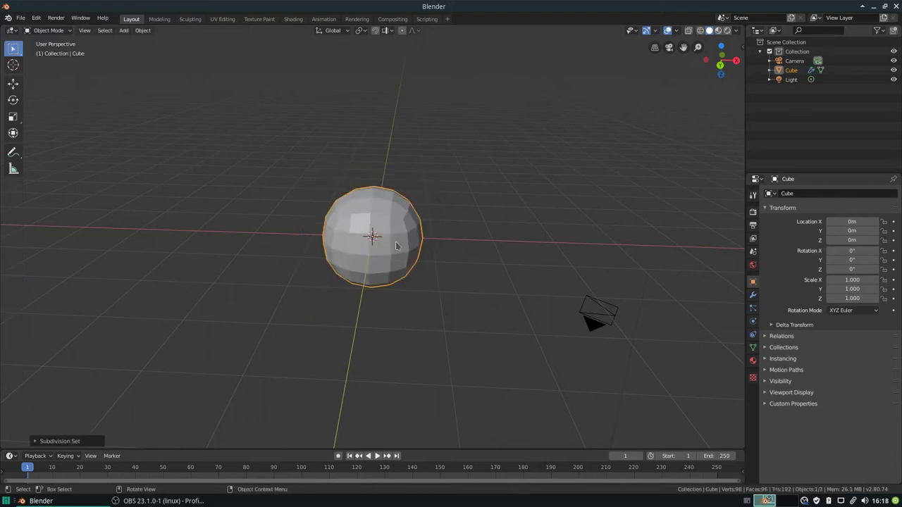
pyautogui.press('Tab')
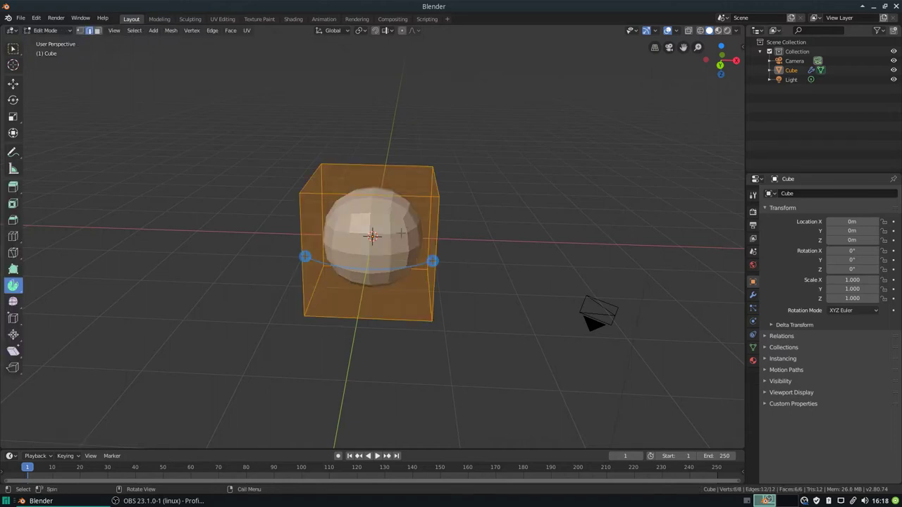
pyautogui.click(13, 301)
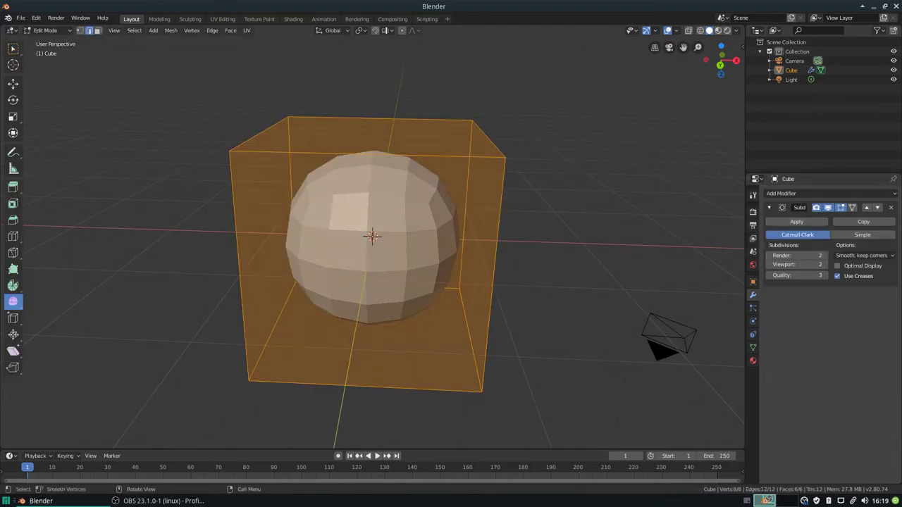
pyautogui.click(797, 221)
pyautogui.press('Tab')
# - Apply the subdivision modifier permanently and enter Edit Mode on the rounded mesh
pyautogui.click(796, 221)
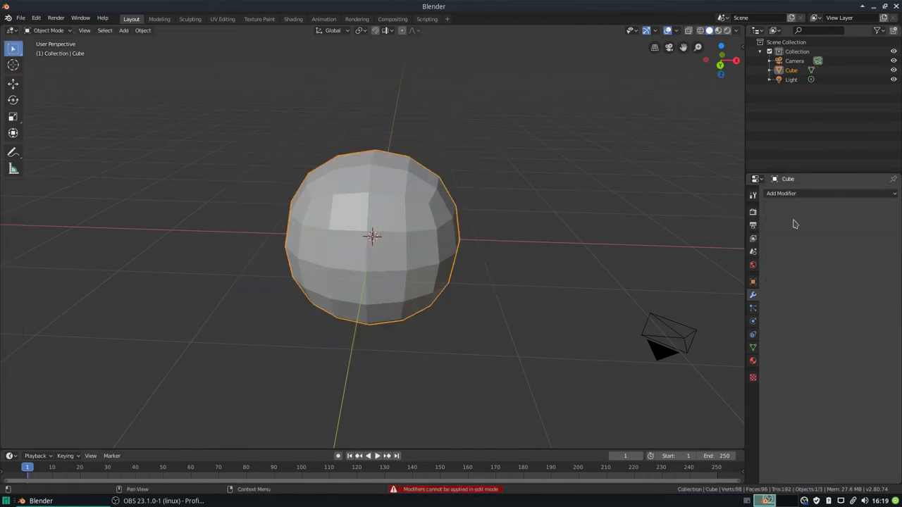
pyautogui.scroll(2, 310, 230)
pyautogui.press('Tab')
pyautogui.scroll(1, 375, 217)
# - Deselect all and, in face select mode, pick eight faces across the front of the mesh
pyautogui.hotkey('alt', 'a')
pyautogui.press('3')
pyautogui.click(322, 207)
pyautogui.keyDown('shift'); pyautogui.click(399, 206); pyautogui.keyUp('shift')
pyautogui.keyDown('shift'); pyautogui.click(400, 266); pyautogui.keyUp('shift')
pyautogui.keyDown('shift'); pyautogui.click(326, 256); pyautogui.keyUp('shift')
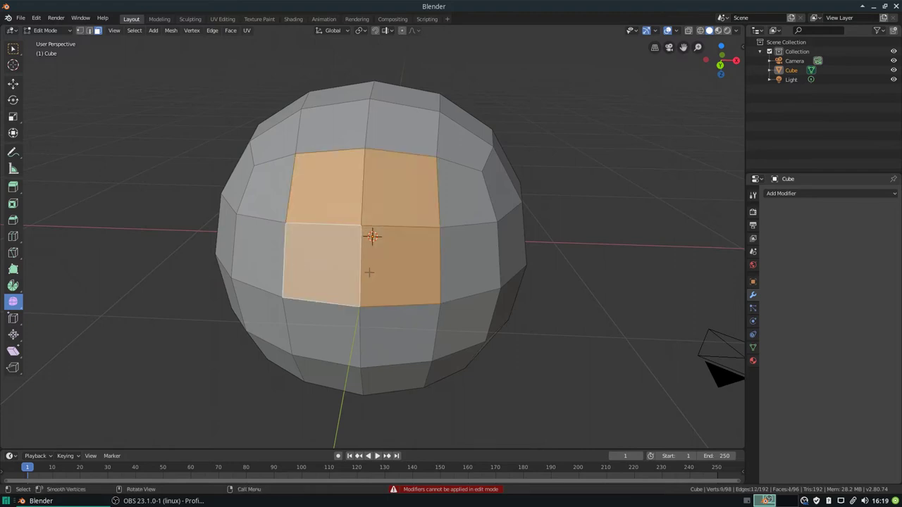
pyautogui.keyDown('shift'); pyautogui.click(465, 198); pyautogui.keyUp('shift')
pyautogui.keyDown('shift'); pyautogui.click(281, 196); pyautogui.keyUp('shift')
pyautogui.keyDown('shift'); pyautogui.click(263, 241); pyautogui.keyUp('shift')
pyautogui.keyDown('shift'); pyautogui.click(450, 250); pyautogui.keyUp('shift')
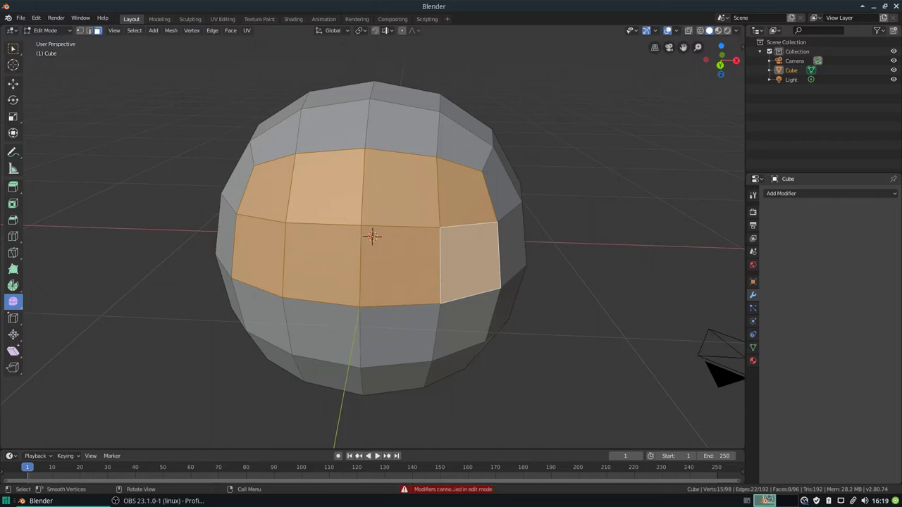
# - Rebuild the selection as a wide two-row band of faces across the front
pyautogui.click(356, 211)
pyautogui.keyDown('shift'); pyautogui.click(414, 213); pyautogui.keyUp('shift')
pyautogui.keyDown('shift'); pyautogui.click(410, 240); pyautogui.keyUp('shift')
pyautogui.keyDown('shift'); pyautogui.click(352, 258); pyautogui.keyUp('shift')
pyautogui.keyDown('shift'); pyautogui.click(316, 193); pyautogui.keyUp('shift')
pyautogui.keyDown('shift'); pyautogui.click(292, 197); pyautogui.keyUp('shift')
pyautogui.keyDown('shift'); pyautogui.click(271, 209); pyautogui.keyUp('shift')
pyautogui.keyDown('shift'); pyautogui.click(355, 195); pyautogui.keyUp('shift')
pyautogui.keyDown('shift'); pyautogui.click(261, 258); pyautogui.keyUp('shift')
pyautogui.keyDown('shift'); pyautogui.click(469, 258); pyautogui.keyUp('shift')
pyautogui.keyDown('shift'); pyautogui.click(465, 191); pyautogui.keyUp('shift')
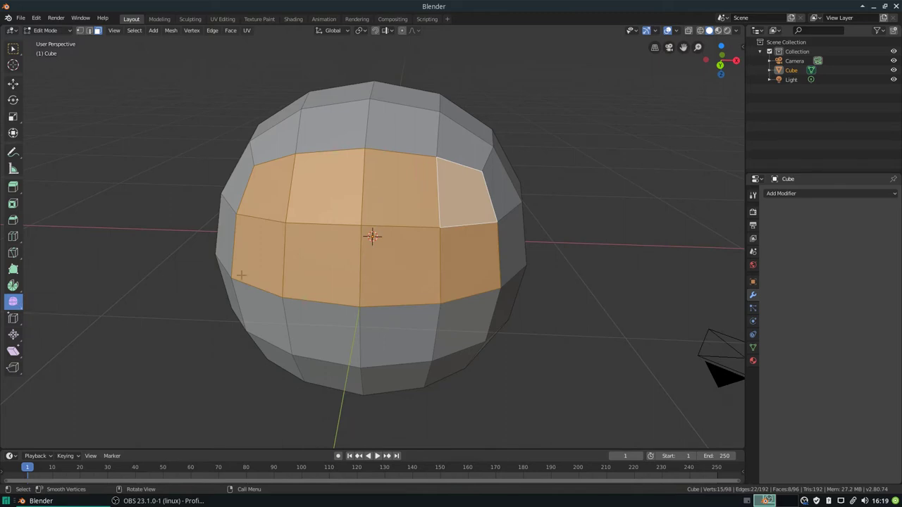
# - Smooth the selected front band with a factor of 3.105
pyautogui.moveTo(320, 206); pyautogui.dragTo(514, 274)
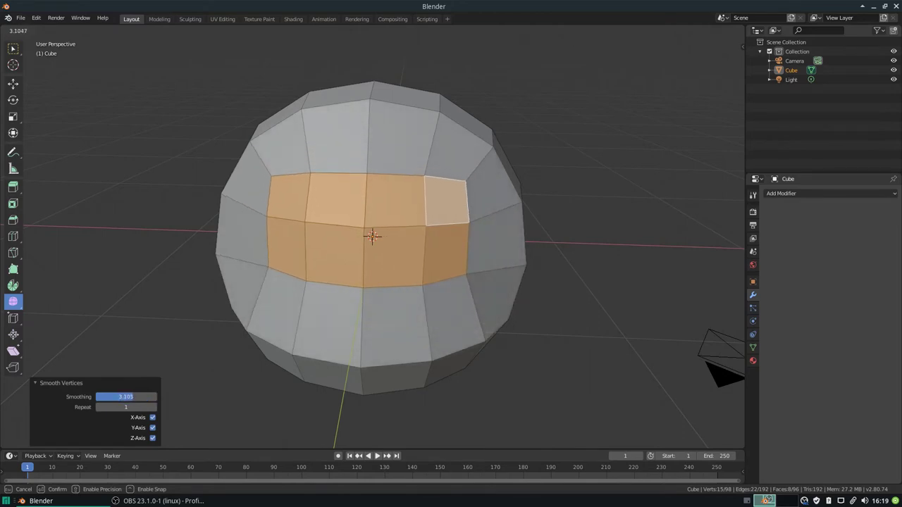
pyautogui.moveTo(446, 269); pyautogui.dragTo(325, 262, button='middle')
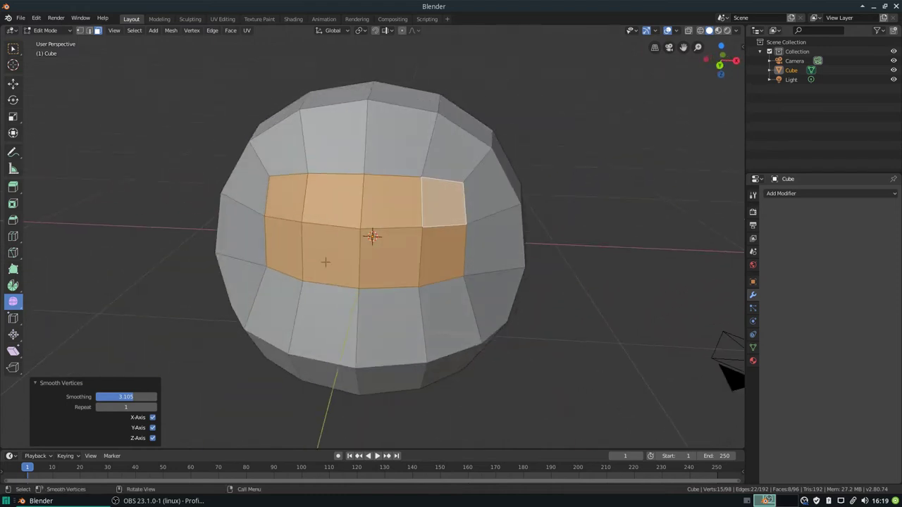
pyautogui.scroll(-2, 324, 261)
pyautogui.scroll(-1, 337, 258)
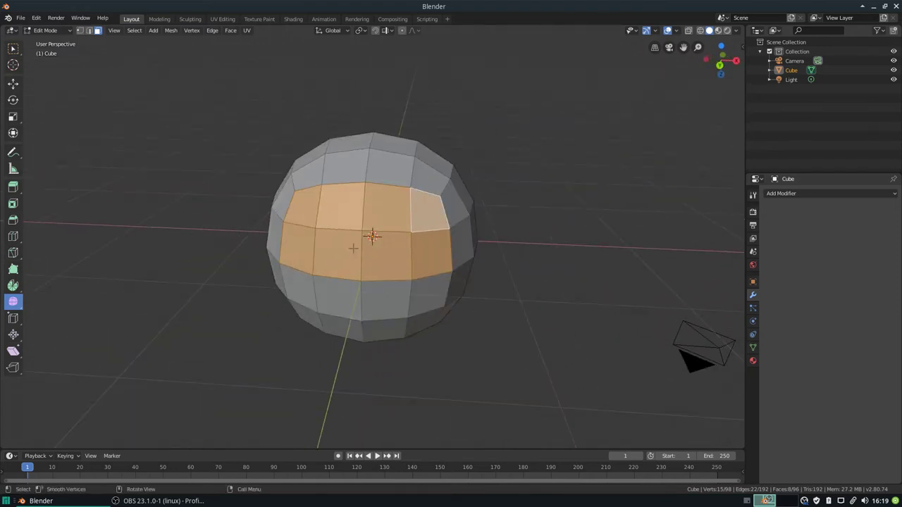
# - Select the whole mesh and smooth it with a factor of 3.322
pyautogui.press('a')
pyautogui.moveTo(275, 267)
pyautogui.mouseDown()
pyautogui.moveTo(423, 254)
pyautogui.moveTo(676, 254)
pyautogui.mouseUp()
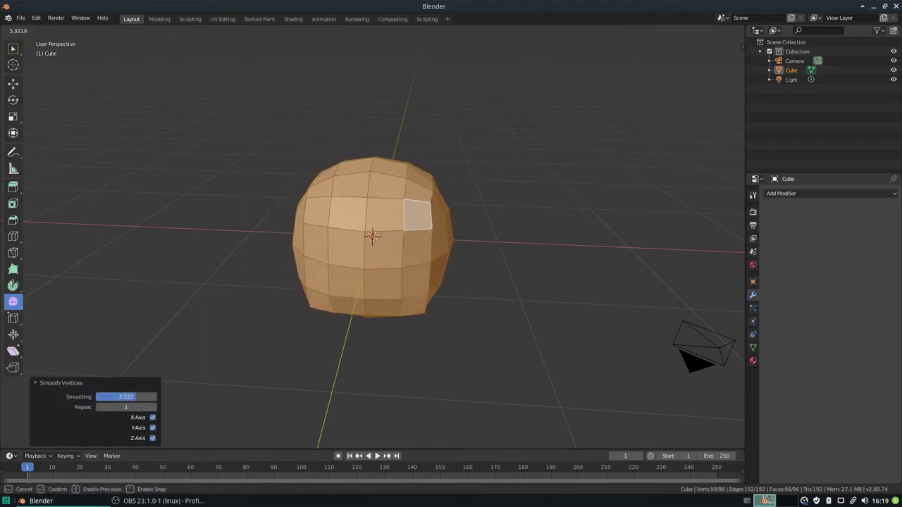
pyautogui.moveTo(394, 232)
pyautogui.mouseDown(button='middle')
pyautogui.moveTo(339, 207)
pyautogui.moveTo(352, 226)
pyautogui.moveTo(399, 239)
pyautogui.moveTo(422, 267)
pyautogui.mouseUp(button='middle')
pyautogui.press('Tab')
pyautogui.press('Tab')
# - Apply Shade Smooth to the rounded ball in Object Mode
pyautogui.scroll(2, 260, 245)
pyautogui.scroll(3, 260, 245)
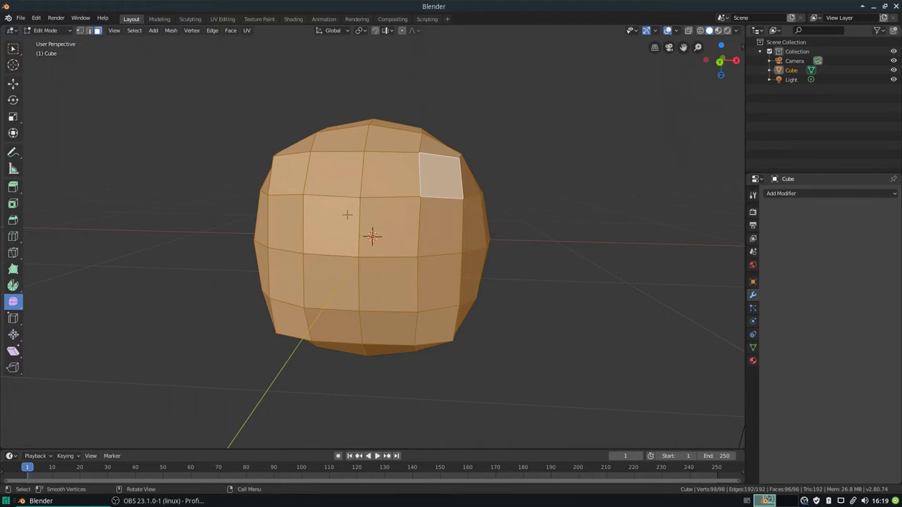
pyautogui.press('Tab')
pyautogui.rightClick(383, 197)
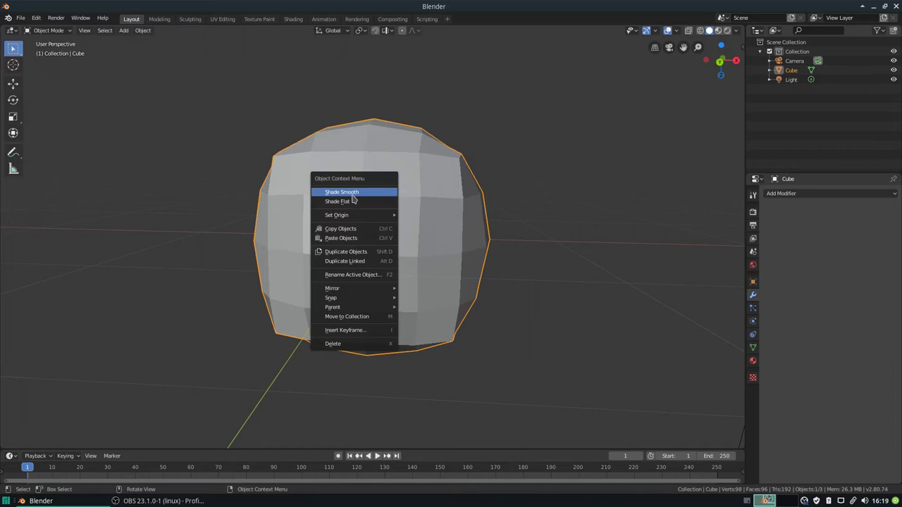
pyautogui.click(351, 195)
pyautogui.moveTo(418, 221)
pyautogui.mouseDown(button='middle')
pyautogui.moveTo(395, 277)
pyautogui.moveTo(437, 207)
pyautogui.moveTo(445, 219)
pyautogui.moveTo(416, 238)
pyautogui.moveTo(430, 230)
pyautogui.mouseUp(button='middle')
# - Toggle between Object and Edit Mode, ending in Edit Mode on the 96-face ball with everything selected
pyautogui.press('Tab')
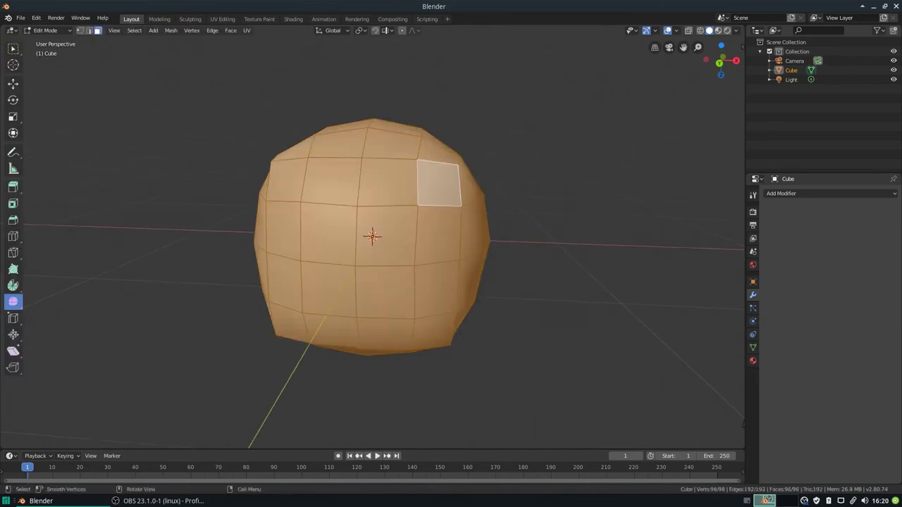
pyautogui.press('Tab')
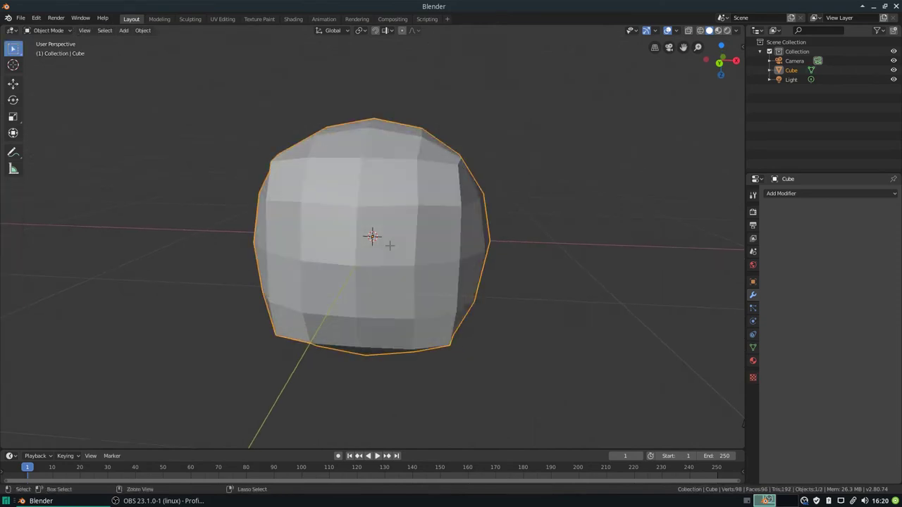
pyautogui.press('Tab')
pyautogui.press('Tab')
pyautogui.press('Tab')
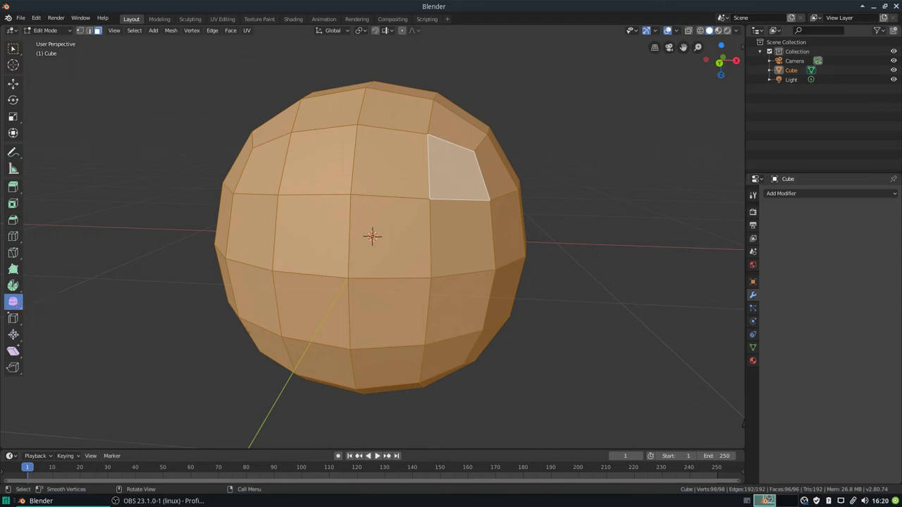
# - Give the sphere smooth shading from Object Mode
pyautogui.press('Tab')
pyautogui.rightClick(365, 192)
pyautogui.click(365, 192)
pyautogui.moveTo(468, 235)
pyautogui.mouseDown(button='middle')
pyautogui.moveTo(324, 252)
pyautogui.moveTo(318, 194)
pyautogui.moveTo(394, 213)
pyautogui.moveTo(404, 241)
pyautogui.moveTo(395, 239)
pyautogui.mouseUp(button='middle')
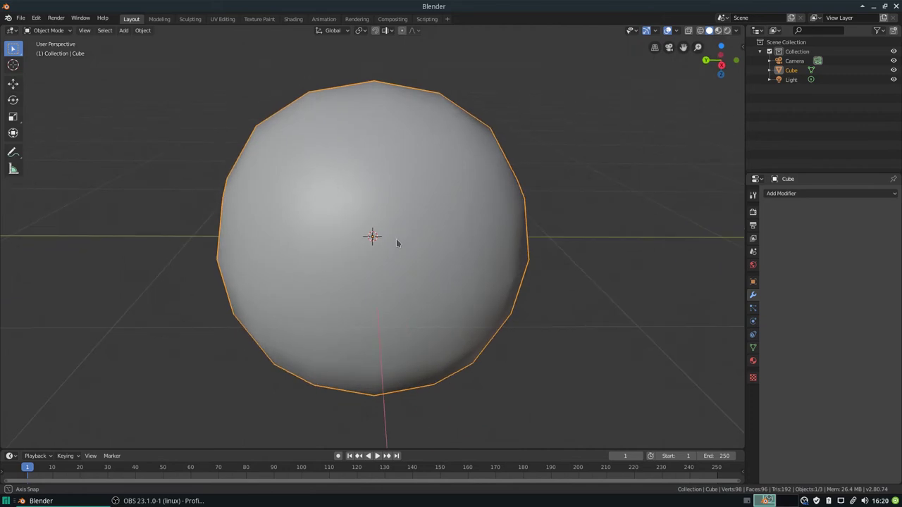
# - Switch the sphere back to Shade Flat and return to Edit Mode
pyautogui.press('Tab')
pyautogui.press('Tab')
pyautogui.rightClick(388, 207)
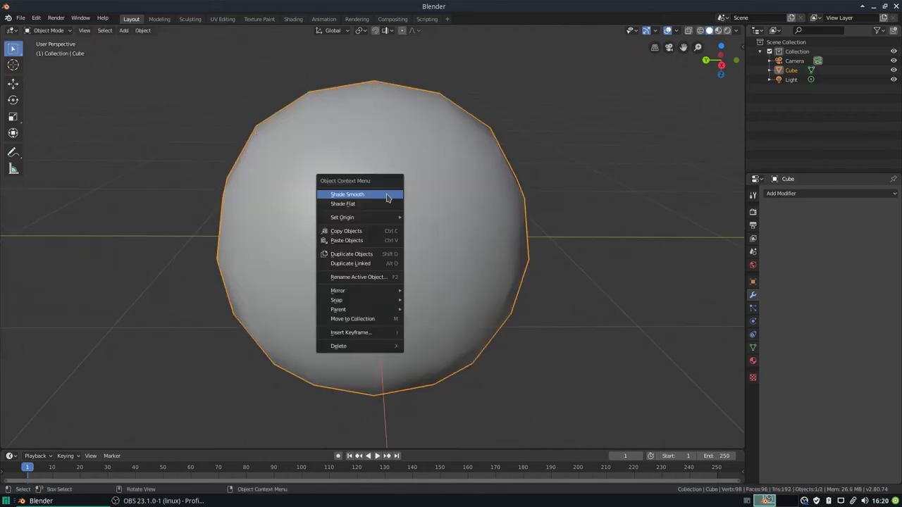
pyautogui.click(384, 204)
pyautogui.moveTo(423, 237); pyautogui.dragTo(415, 233, button='middle')
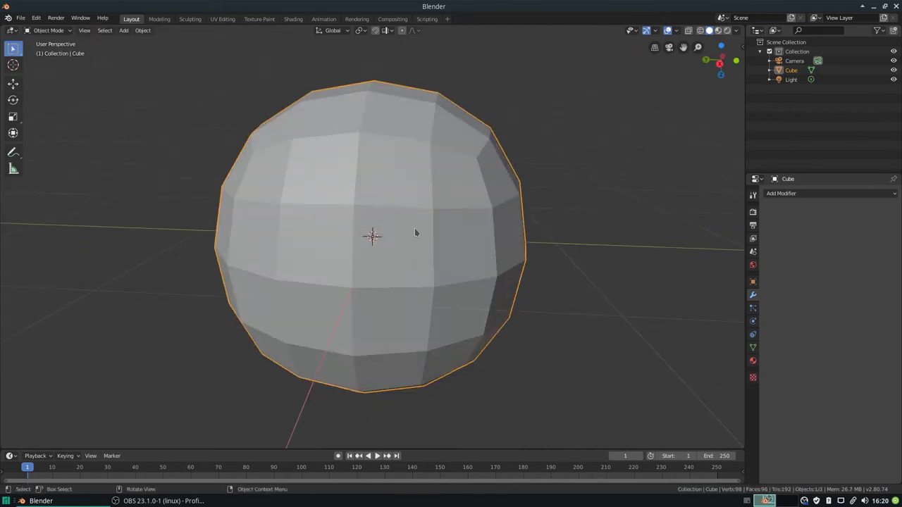
pyautogui.press('Tab')
pyautogui.press('Tab')
pyautogui.press('Tab')
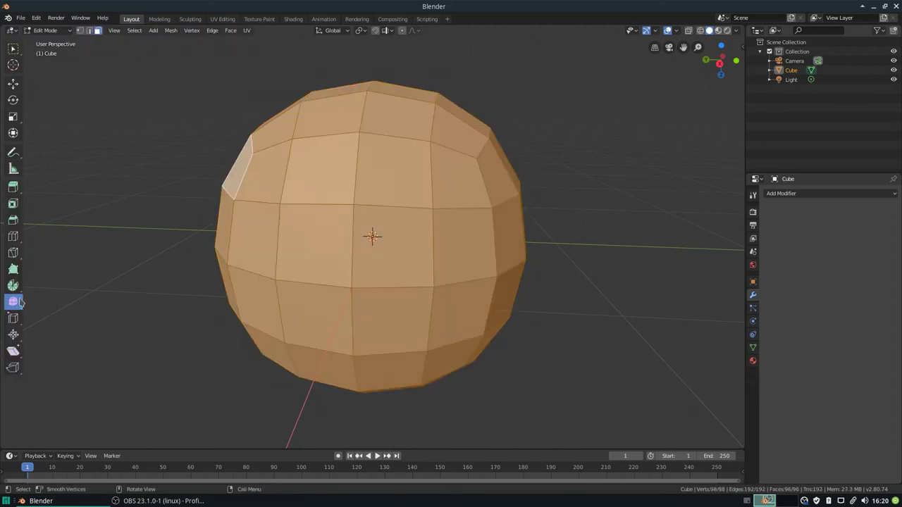
pyautogui.moveTo(275, 247); pyautogui.dragTo(469, 262)
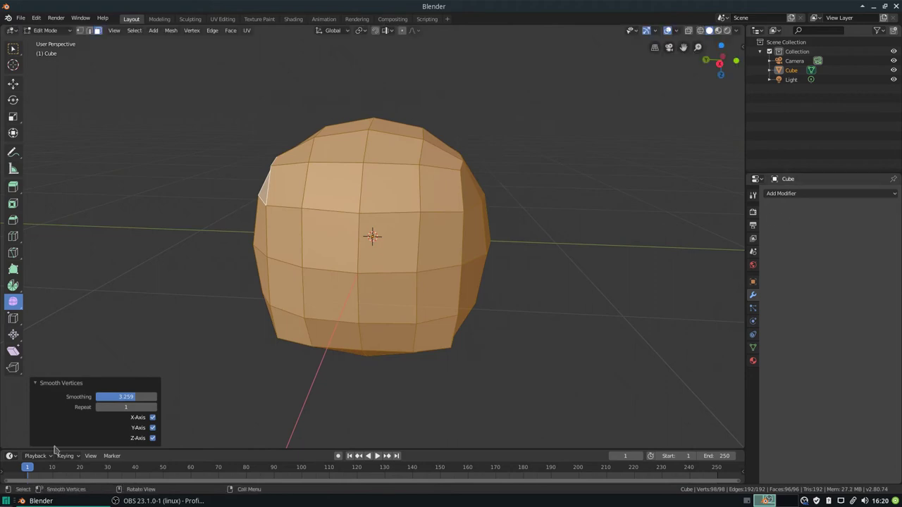
pyautogui.click(126, 397)
pyautogui.write('10')
pyautogui.press('Return')
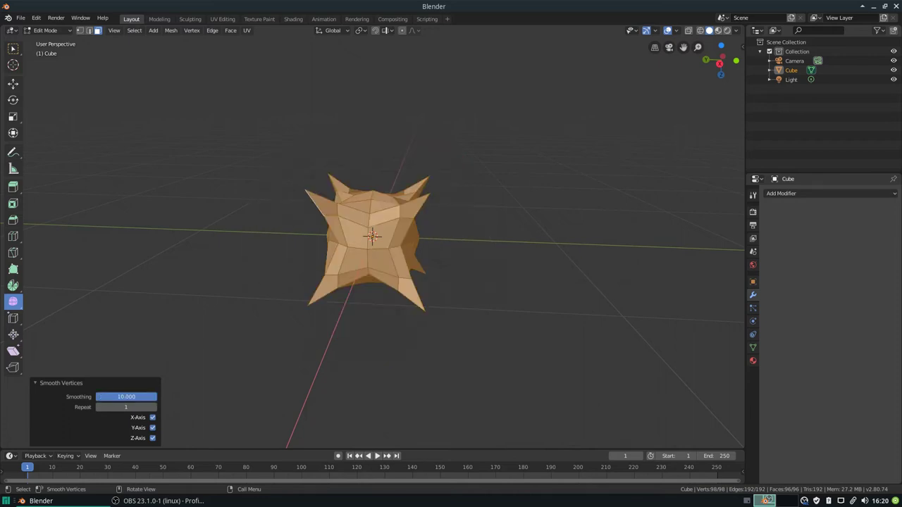
pyautogui.moveTo(399, 260); pyautogui.dragTo(404, 265, button='middle')
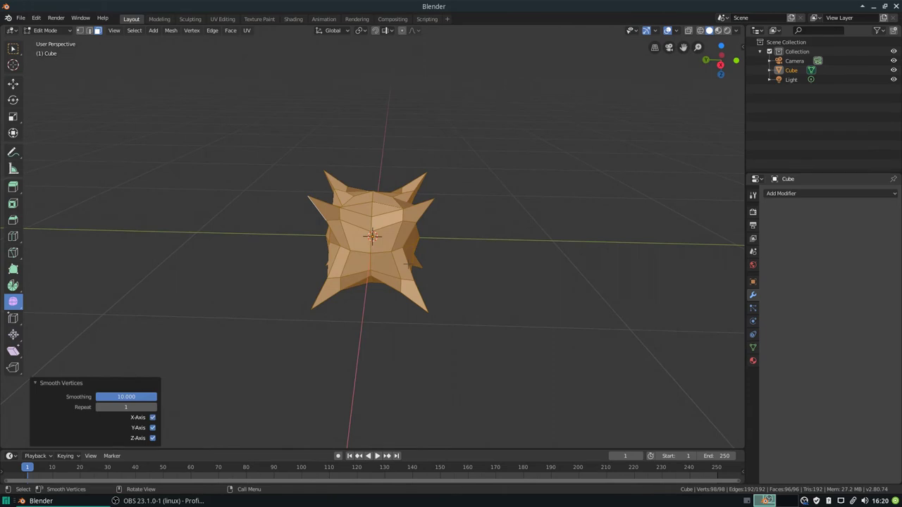
pyautogui.hotkey('ctrl', 'z')
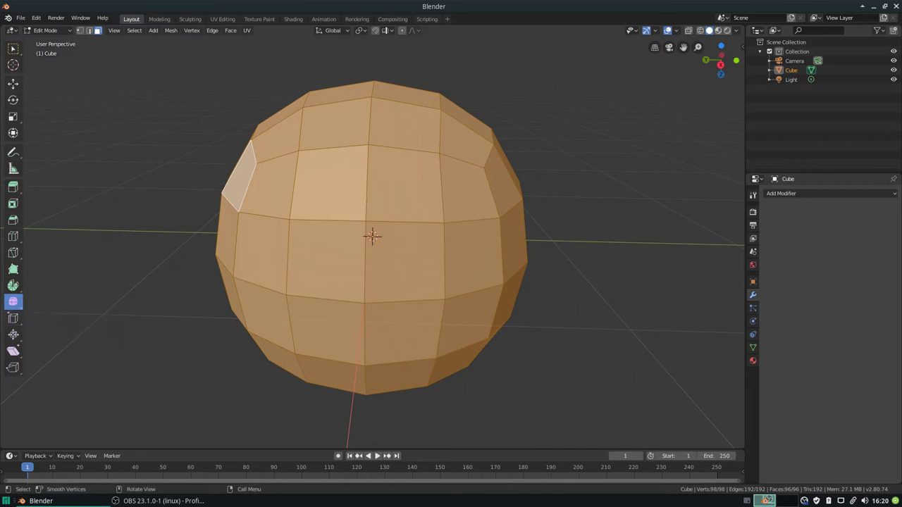
pyautogui.press('a')
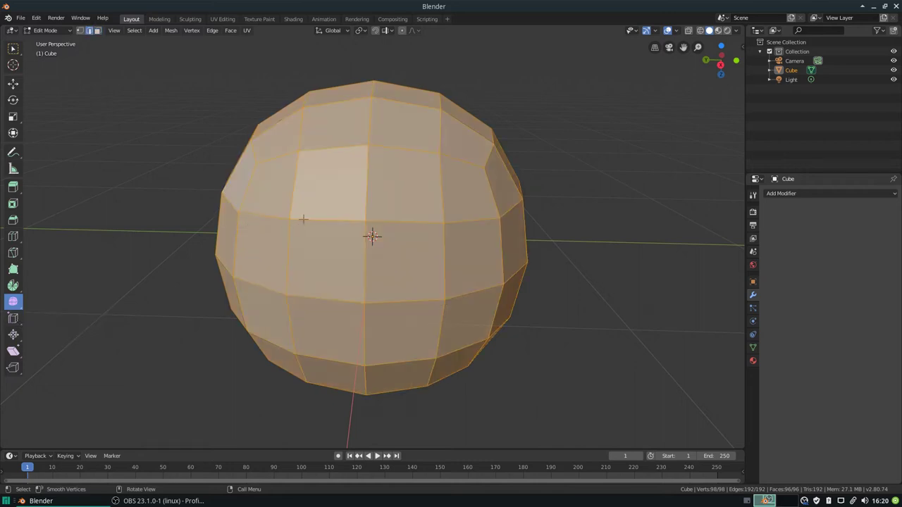
# - Select two adjoining horizontal front edges and edge-slide them by a factor of -0.145
pyautogui.hotkey('alt', 'a')
pyautogui.click(327, 221)
pyautogui.keyDown('shift'); pyautogui.click(384, 223); pyautogui.keyUp('shift')
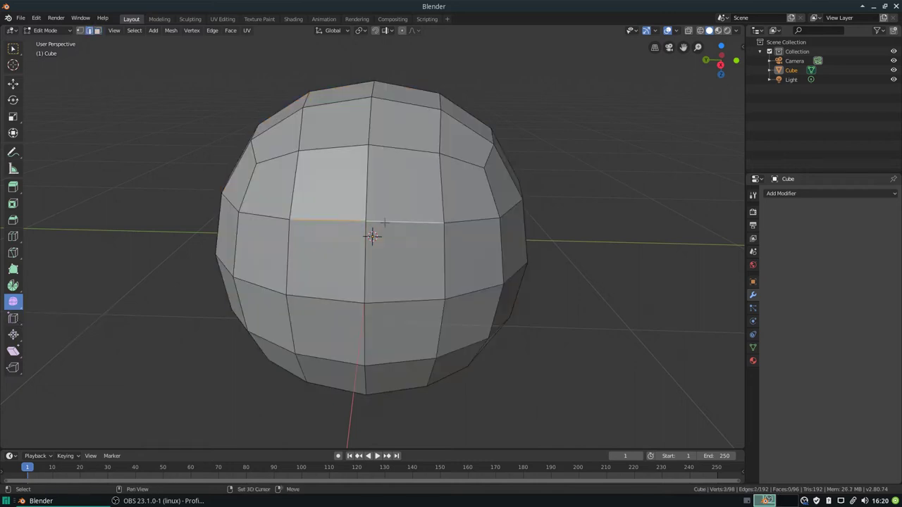
pyautogui.click(14, 318)
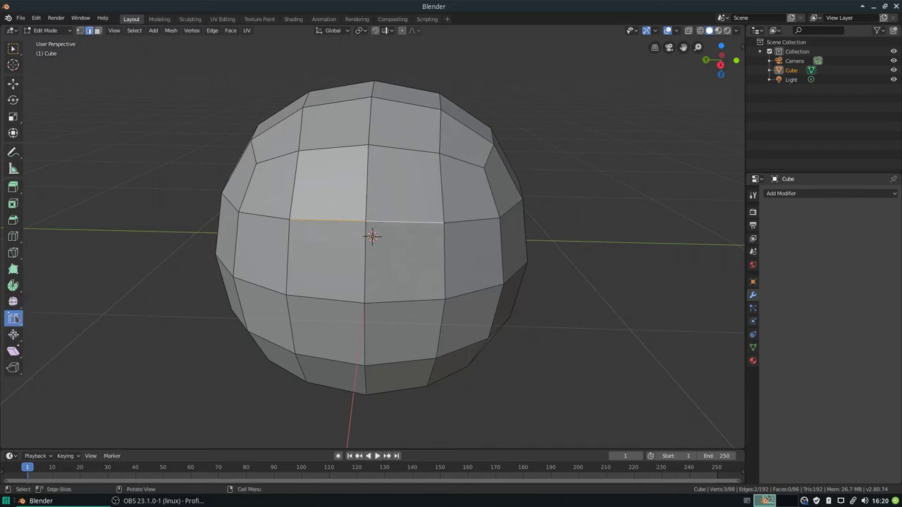
pyautogui.moveTo(315, 229); pyautogui.dragTo(319, 221)
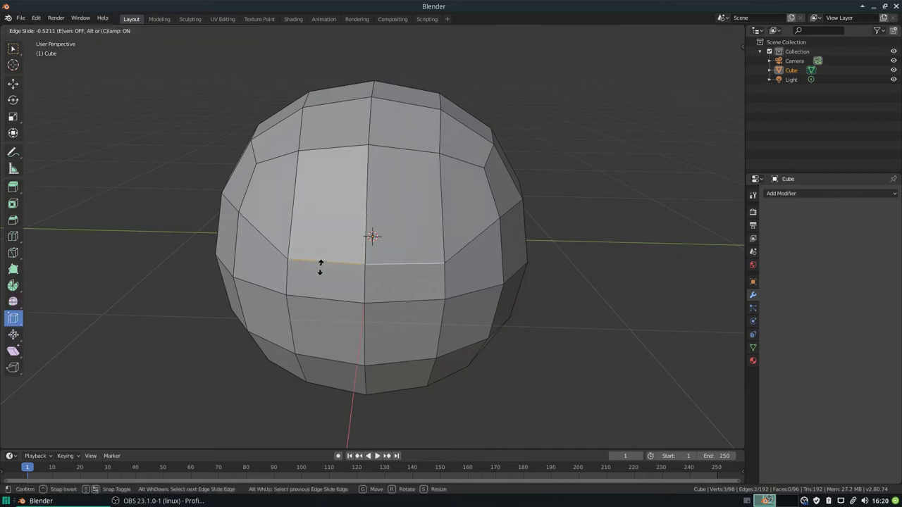
pyautogui.moveTo(319, 221)
pyautogui.mouseDown()
pyautogui.moveTo(337, 240)
pyautogui.moveTo(371, 224)
pyautogui.moveTo(374, 288)
pyautogui.mouseUp()
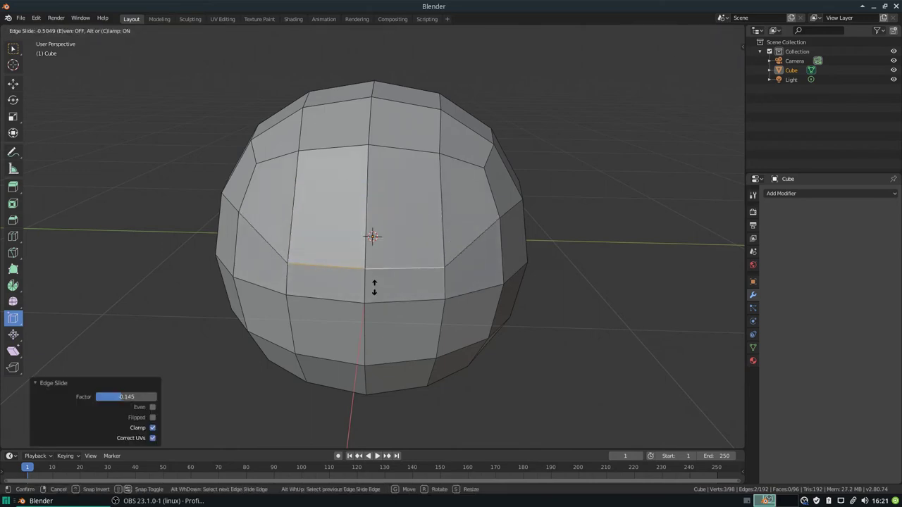
pyautogui.press('Escape')
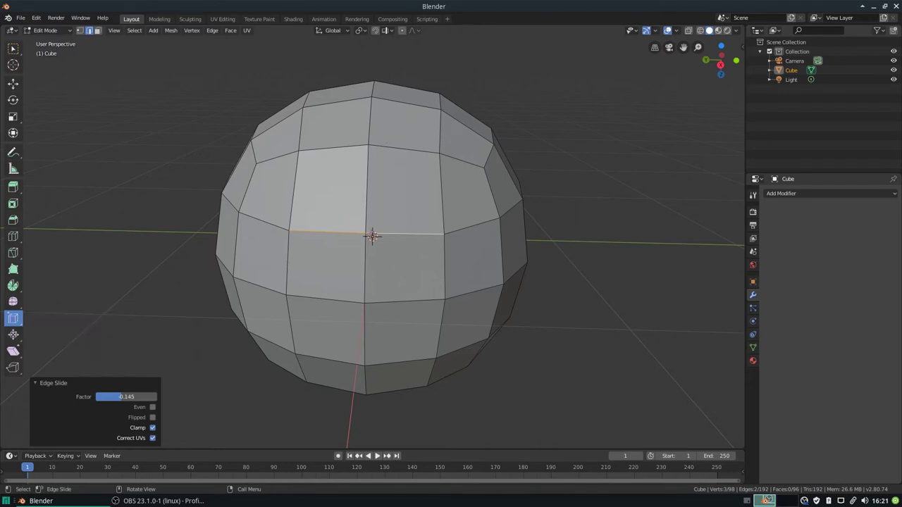
pyautogui.click(366, 189)
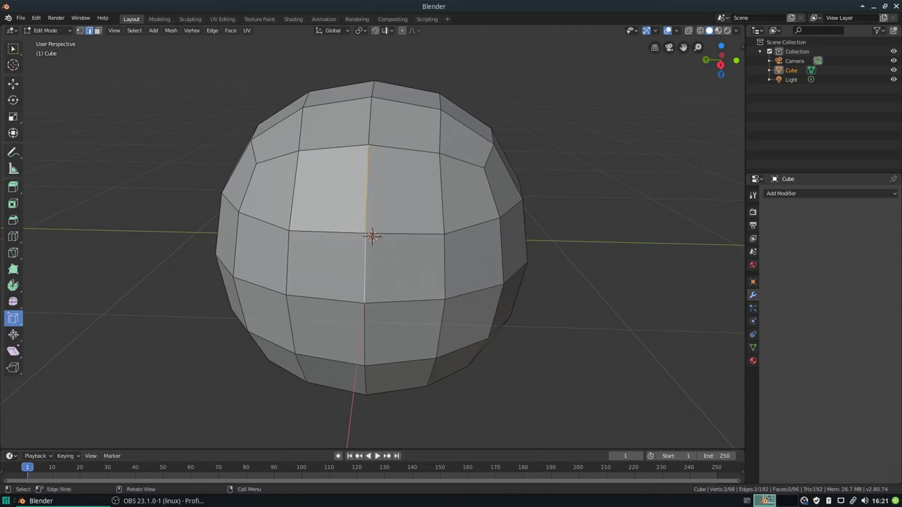
pyautogui.moveTo(364, 212); pyautogui.dragTo(350, 215)
pyautogui.rightClick(349, 215)
pyautogui.click(437, 323)
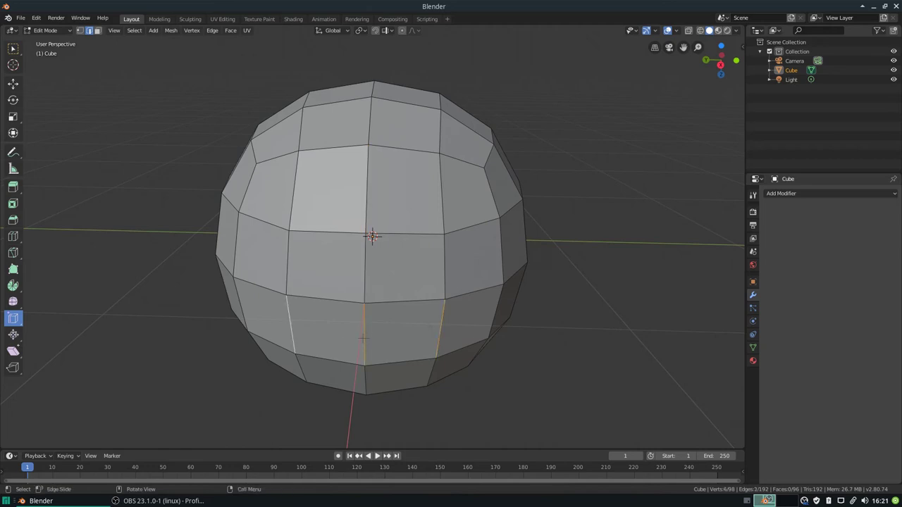
pyautogui.moveTo(371, 339); pyautogui.dragTo(292, 348)
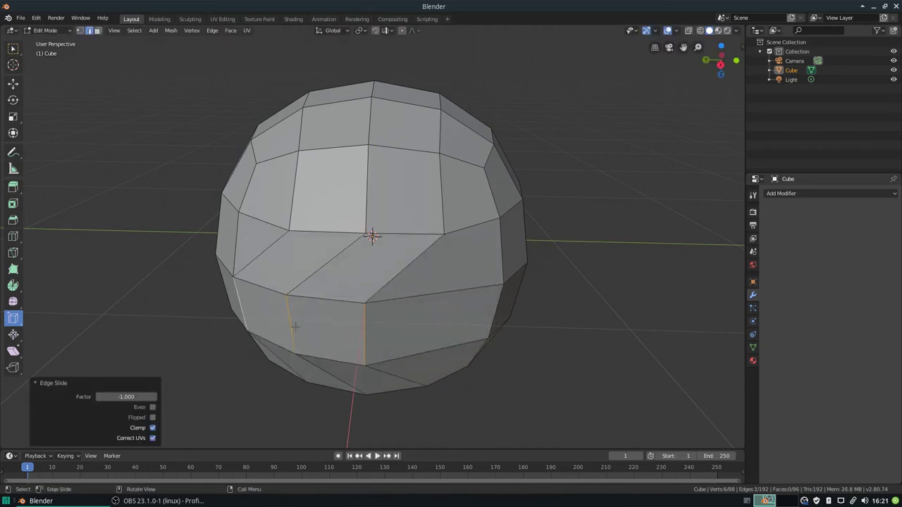
pyautogui.hotkey('ctrl', 'z')
pyautogui.click(284, 152)
pyautogui.keyDown('shift'); pyautogui.click(385, 146); pyautogui.keyUp('shift')
pyautogui.keyDown('shift'); pyautogui.click(404, 167); pyautogui.keyUp('shift')
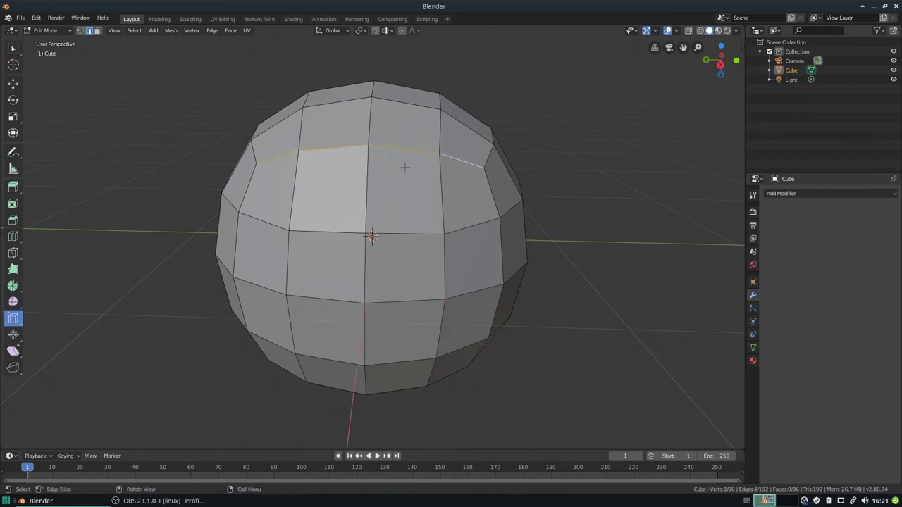
pyautogui.moveTo(404, 167); pyautogui.dragTo(405, 168)
# - Select the two upper-front faces and push them slightly along their normals with Shrink/Fatten
pyautogui.press('3')
pyautogui.click(322, 215)
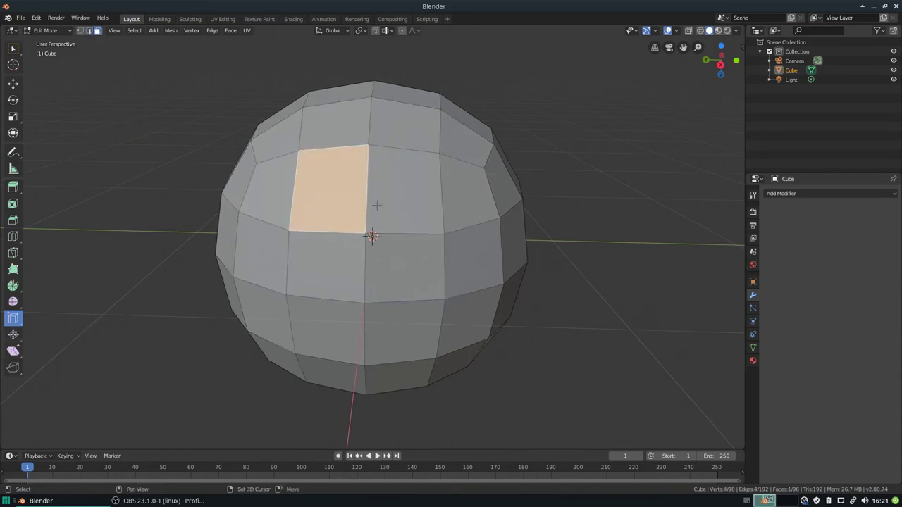
pyautogui.keyDown('shift'); pyautogui.click(405, 190); pyautogui.keyUp('shift')
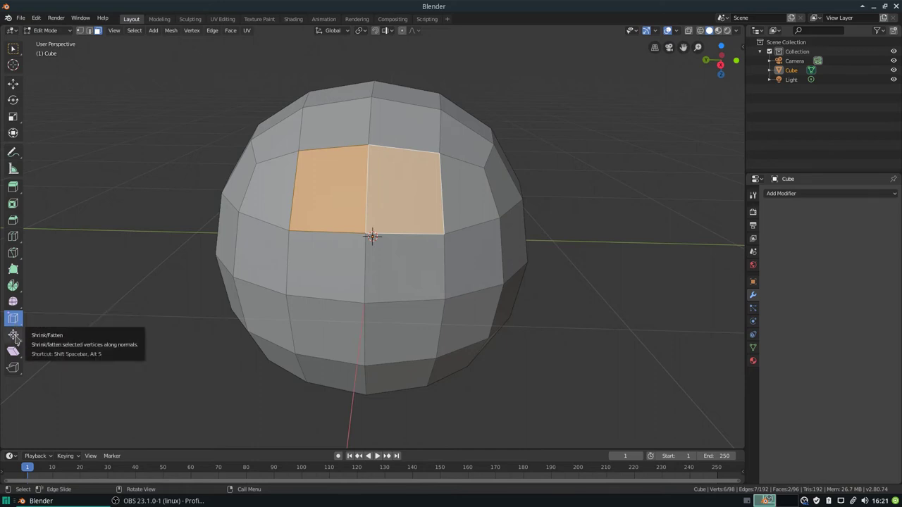
pyautogui.click(14, 336)
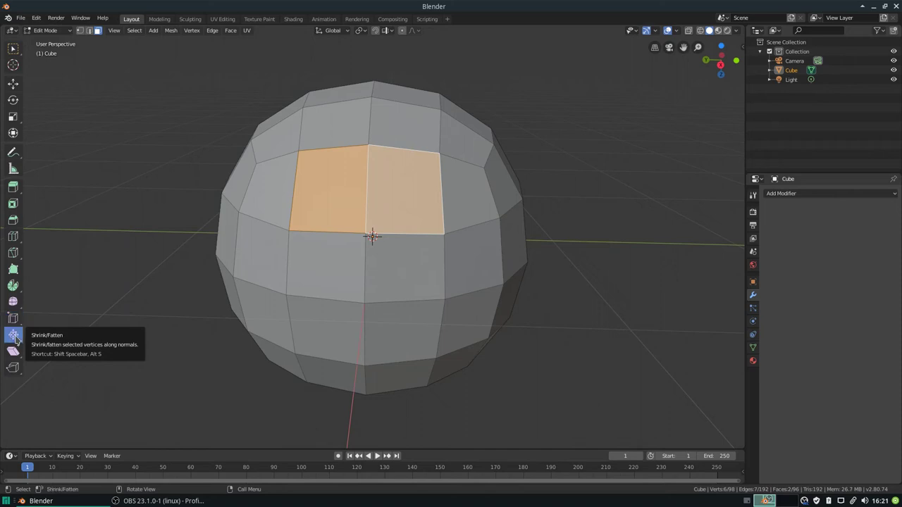
pyautogui.moveTo(370, 212)
pyautogui.mouseDown()
pyautogui.moveTo(392, 207)
pyautogui.moveTo(365, 191)
pyautogui.moveTo(370, 131)
pyautogui.moveTo(395, 256)
pyautogui.moveTo(403, 176)
pyautogui.moveTo(409, 246)
pyautogui.moveTo(410, 183)
pyautogui.moveTo(411, 235)
pyautogui.moveTo(413, 188)
pyautogui.moveTo(420, 231)
pyautogui.moveTo(418, 177)
pyautogui.moveTo(417, 248)
pyautogui.moveTo(415, 181)
pyautogui.moveTo(412, 242)
pyautogui.moveTo(411, 207)
pyautogui.mouseUp()
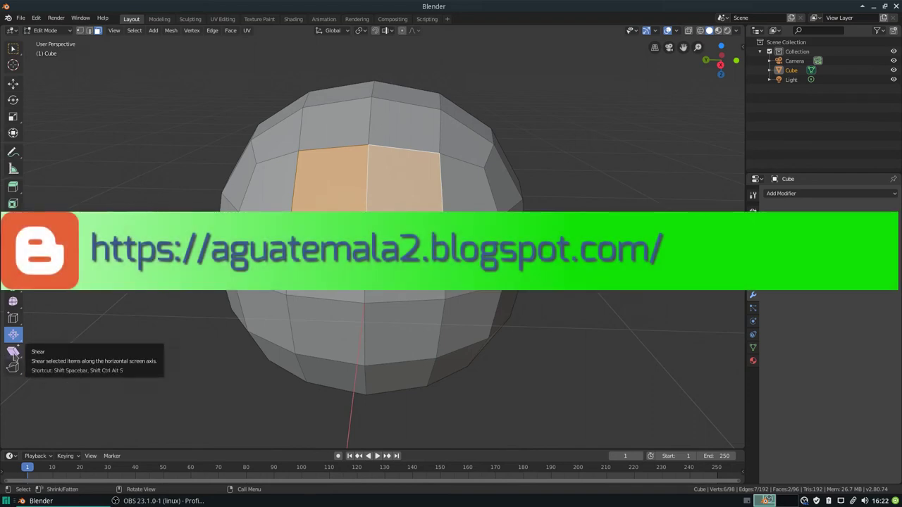
# - With the Shear tool, trial-shear the selected faces sideways and then upward
pyautogui.click(13, 351)
pyautogui.moveTo(352, 232)
pyautogui.mouseDown(button='middle')
pyautogui.moveTo(372, 236)
pyautogui.moveTo(424, 215)
pyautogui.mouseUp(button='middle')
pyautogui.scroll(5, 373, 236)
pyautogui.scroll(5, 423, 214)
pyautogui.moveTo(480, 191)
pyautogui.mouseDown(button='middle')
pyautogui.moveTo(491, 45)
pyautogui.moveTo(457, 103)
pyautogui.mouseUp(button='middle')
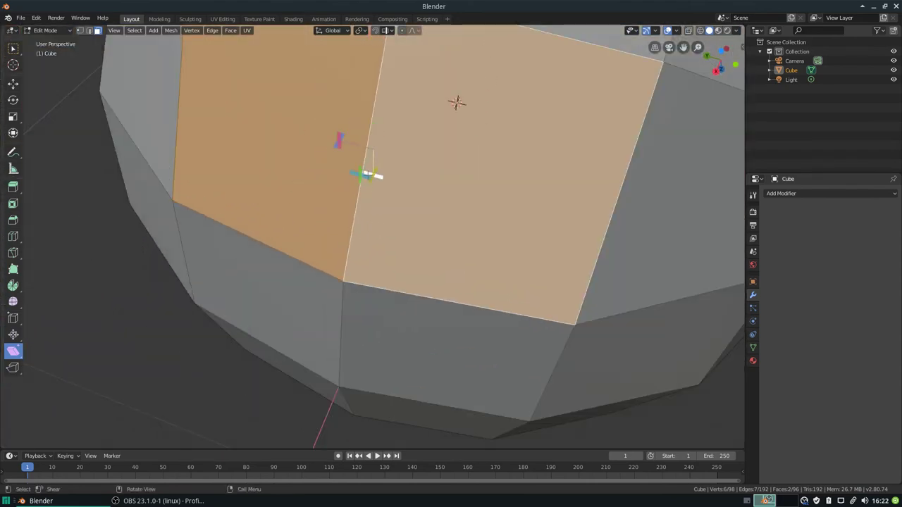
pyautogui.moveTo(366, 176); pyautogui.dragTo(474, 167)
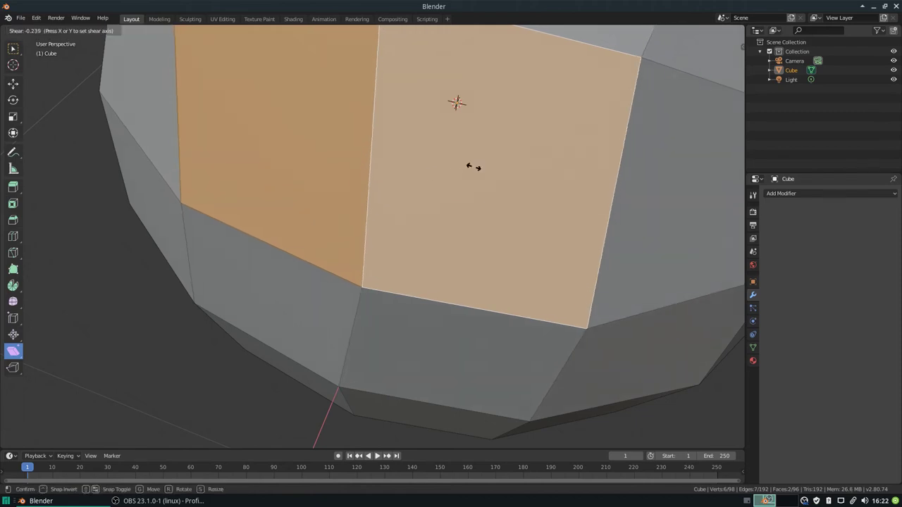
pyautogui.moveTo(473, 167); pyautogui.dragTo(214, 169)
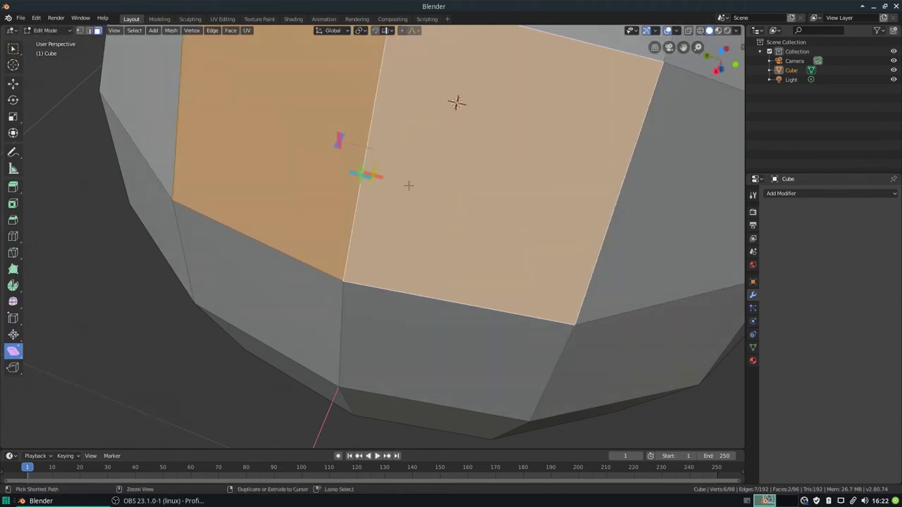
pyautogui.moveTo(360, 174)
pyautogui.mouseDown()
pyautogui.moveTo(360, 129)
pyautogui.moveTo(324, 46)
pyautogui.mouseUp()
# - Undo two more trial shears of the faces and begin a fresh shear
pyautogui.moveTo(324, 46)
pyautogui.keyDown('ctrl'); pyautogui.mouseDown(button='middle')
pyautogui.moveTo(405, 109)
pyautogui.moveTo(404, 149)
pyautogui.mouseUp(button='middle'); pyautogui.keyUp('ctrl')
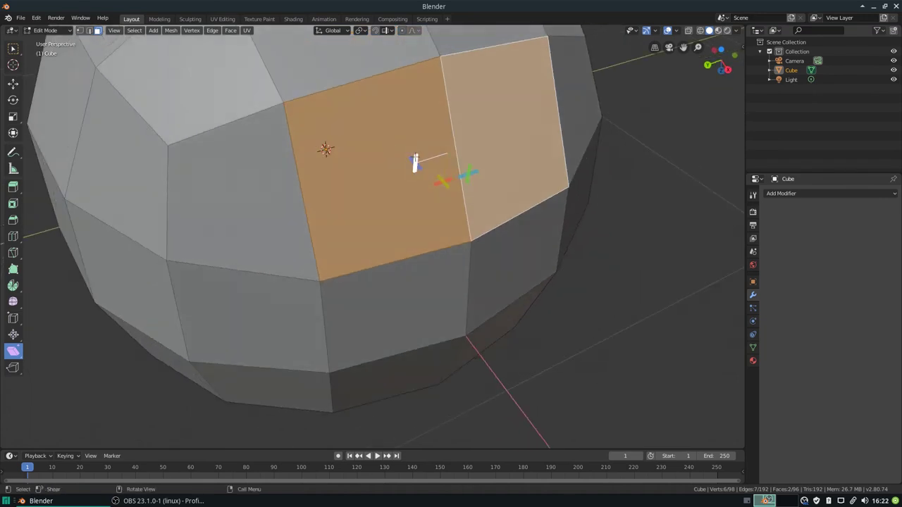
pyautogui.moveTo(416, 162); pyautogui.dragTo(430, 176)
pyautogui.hotkey('ctrl', 'z')
pyautogui.hotkey('ctrl', 'z')
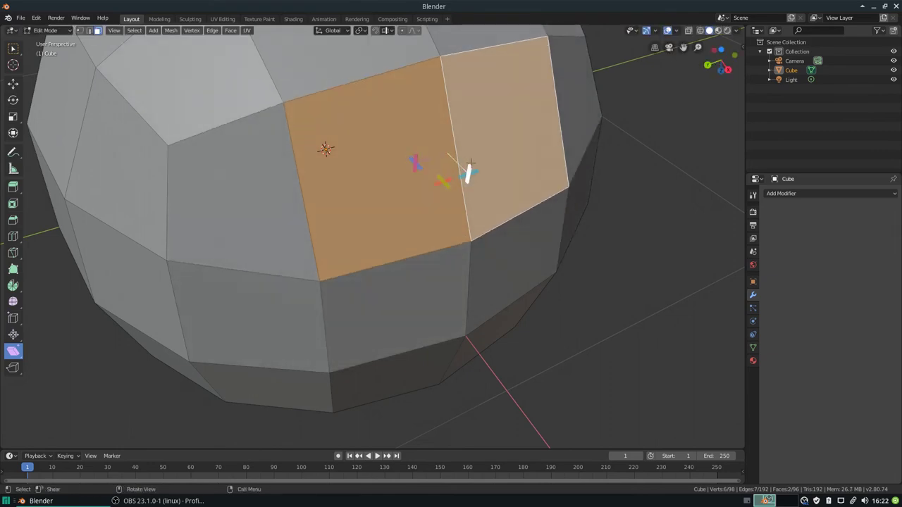
pyautogui.moveTo(470, 169); pyautogui.dragTo(468, 113)
pyautogui.hotkey('ctrl', 'z')
pyautogui.moveTo(467, 171); pyautogui.dragTo(407, 195)
pyautogui.scroll(-4, 365, 198)
pyautogui.scroll(1, 365, 198)
pyautogui.scroll(2, 363, 193)
pyautogui.scroll(-1, 361, 189)
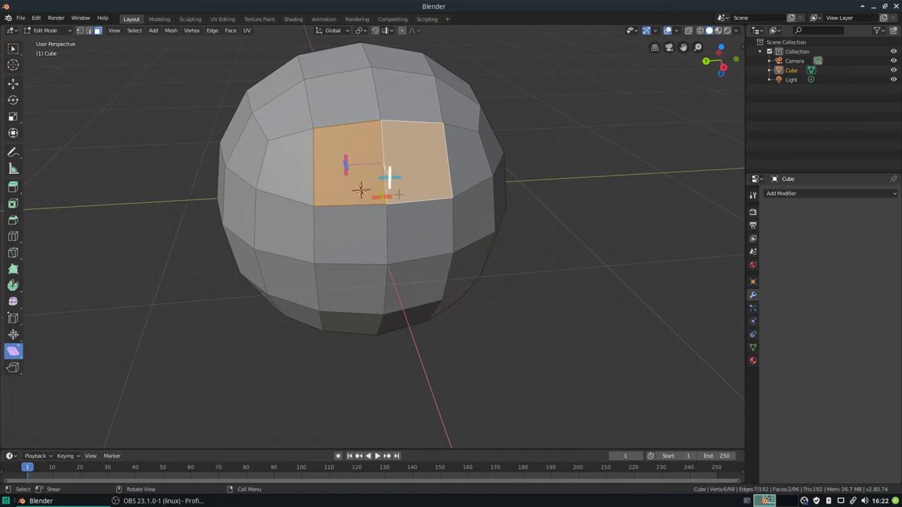
pyautogui.moveTo(360, 188); pyautogui.dragTo(377, 191, button='middle')
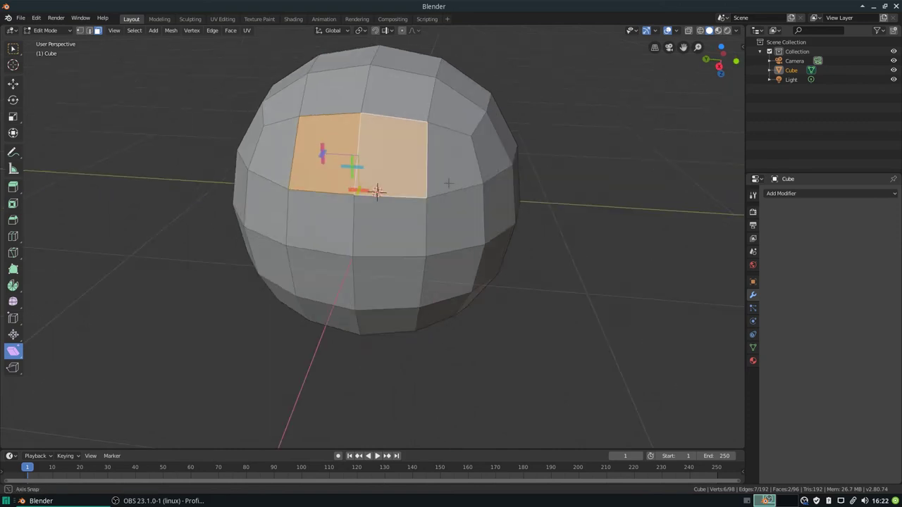
# - Line up a straight orthographic side view of the sphere's lower-right faces
pyautogui.press('KP_3')
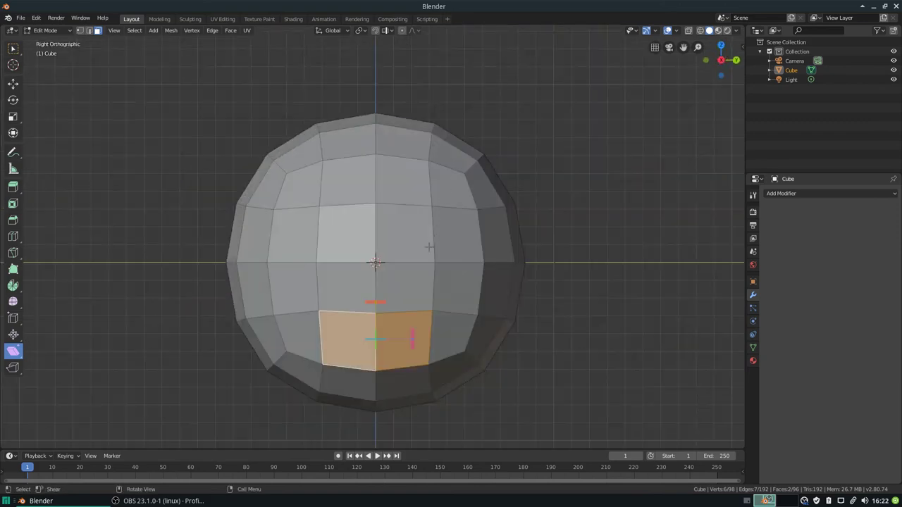
pyautogui.scroll(-3, 429, 248)
pyautogui.scroll(-1, 429, 247)
pyautogui.scroll(3, 429, 245)
pyautogui.scroll(-2, 429, 244)
pyautogui.scroll(2, 428, 244)
pyautogui.scroll(-2, 428, 243)
pyautogui.moveTo(428, 244)
pyautogui.mouseDown(button='middle')
pyautogui.moveTo(396, 257)
pyautogui.moveTo(423, 254)
pyautogui.mouseUp(button='middle')
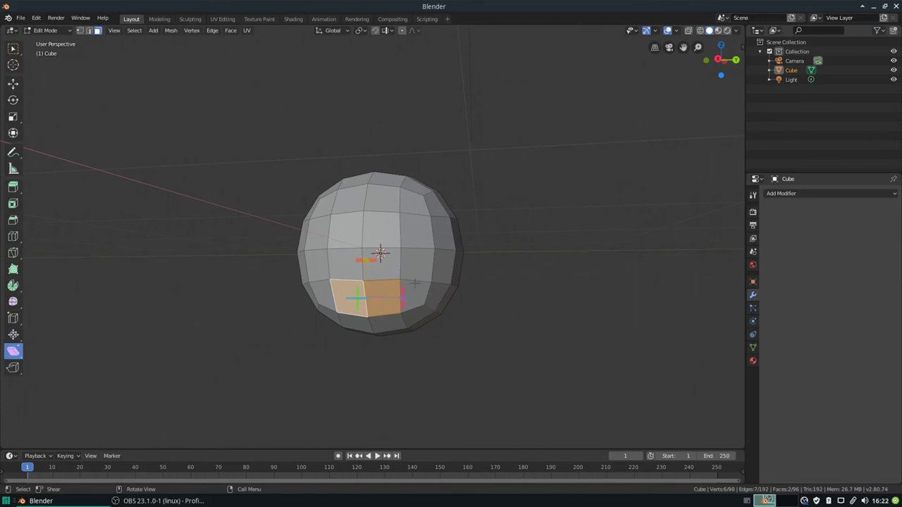
pyautogui.scroll(3, 414, 283)
pyautogui.moveTo(431, 281)
pyautogui.keyDown('alt'); pyautogui.mouseDown(button='middle')
pyautogui.moveTo(434, 268)
pyautogui.moveTo(458, 269)
pyautogui.mouseUp(button='middle'); pyautogui.keyUp('alt')
pyautogui.press('r')
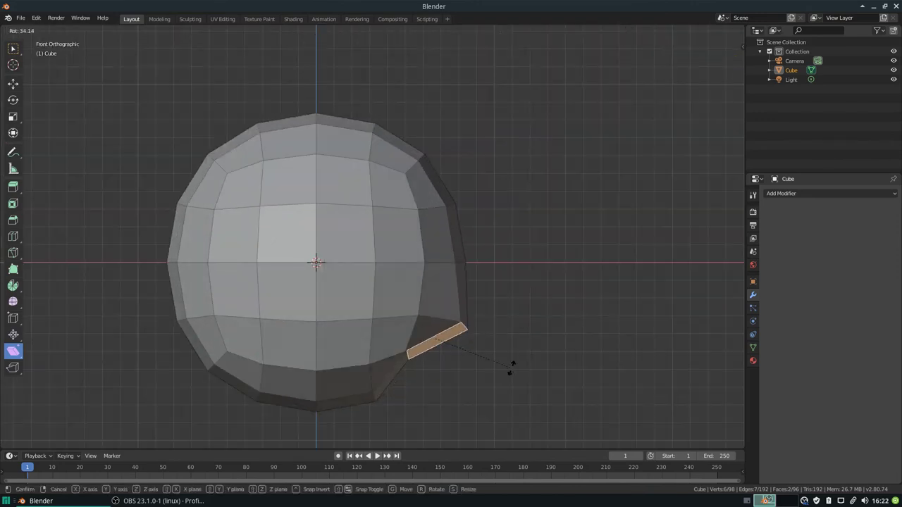
pyautogui.press('Escape')
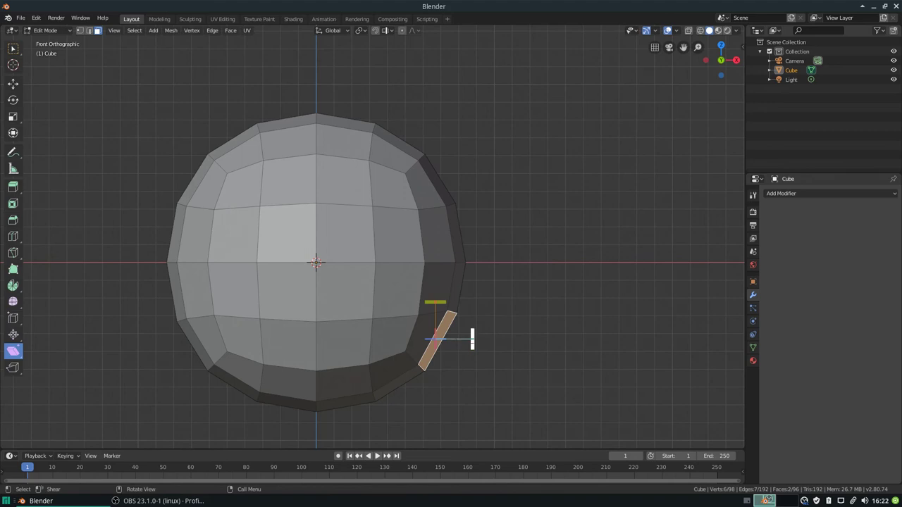
# - Shear the lower-right faces slightly upward, drop a larger shear, and enter vertex select mode
pyautogui.moveTo(472, 339); pyautogui.dragTo(456, 280)
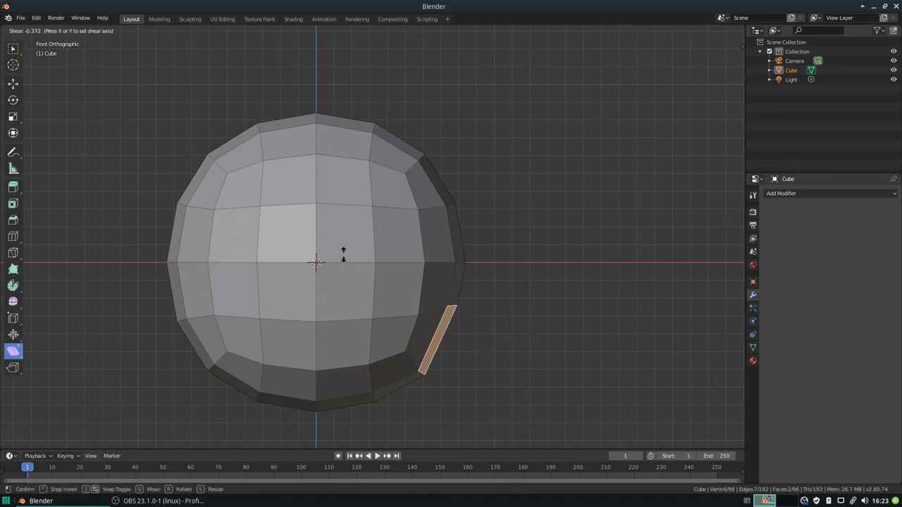
pyautogui.moveTo(343, 255); pyautogui.dragTo(511, 388)
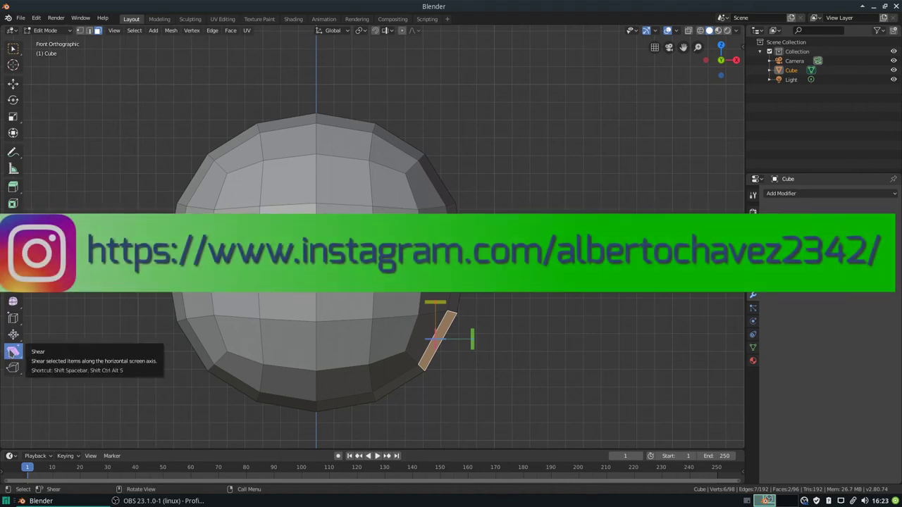
pyautogui.moveTo(472, 340)
pyautogui.mouseDown()
pyautogui.moveTo(359, 183)
pyautogui.moveTo(136, 153)
pyautogui.moveTo(374, 209)
pyautogui.moveTo(624, 346)
pyautogui.moveTo(660, 69)
pyautogui.mouseUp()
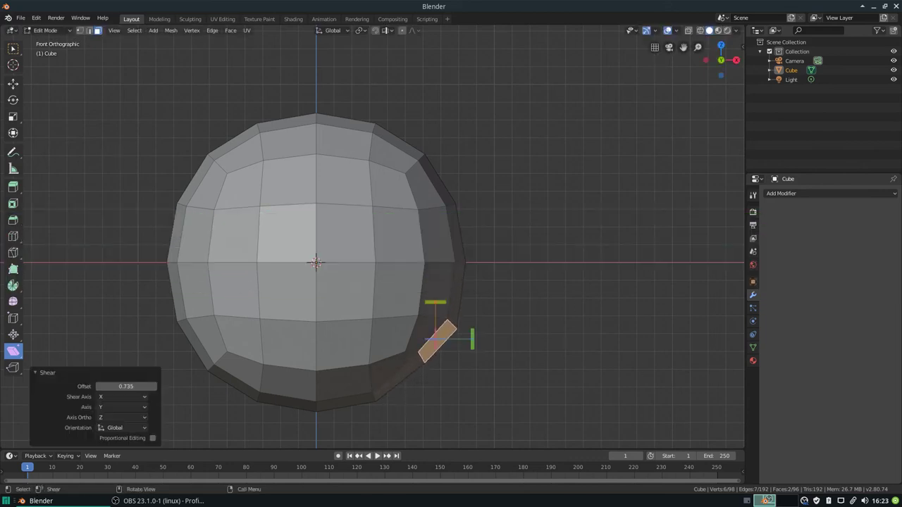
pyautogui.hotkey('ctrl', 'z')
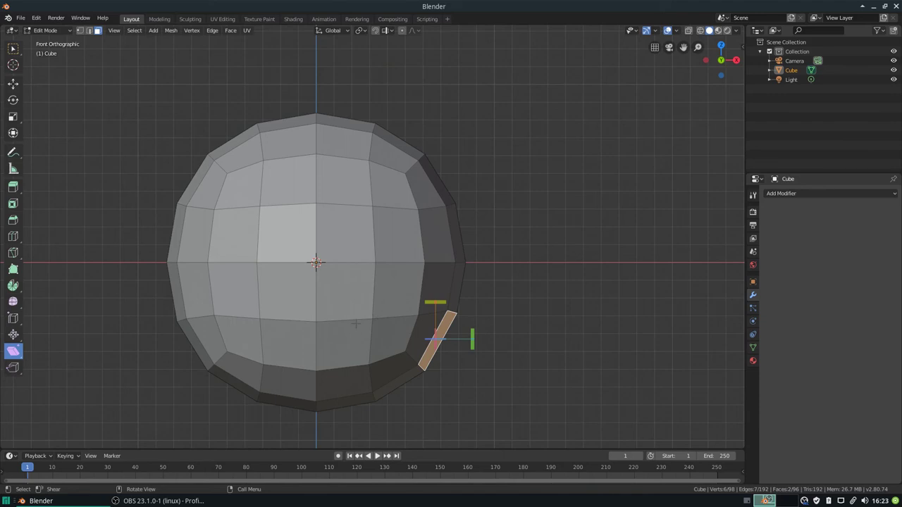
pyautogui.press('1')
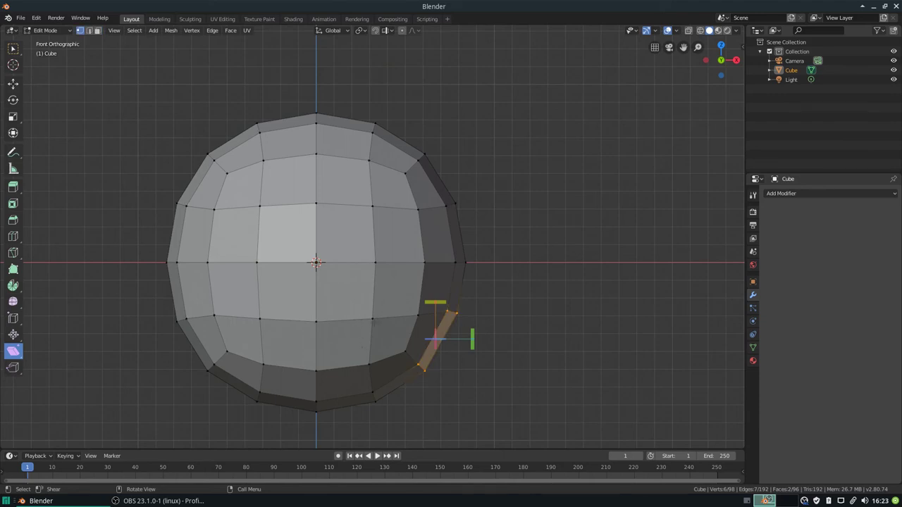
# - Select a lower-right vertex, test a rip with the Rip tool, and undo it
pyautogui.click(372, 319)
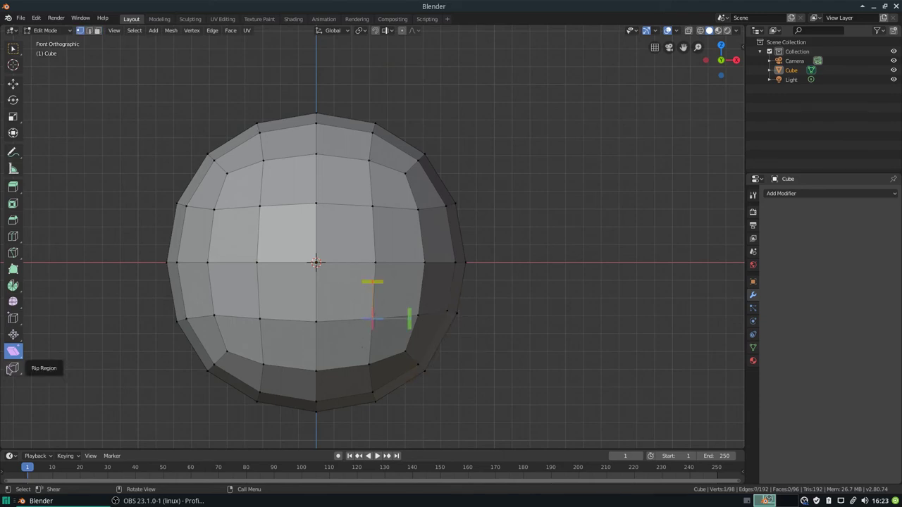
pyautogui.click(13, 367)
pyautogui.moveTo(372, 319)
pyautogui.mouseDown()
pyautogui.moveTo(402, 325)
pyautogui.moveTo(401, 315)
pyautogui.mouseUp()
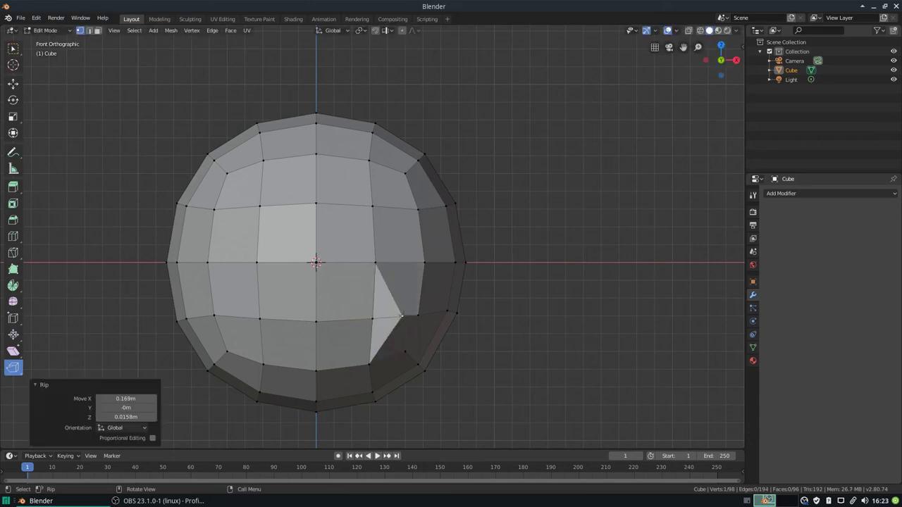
pyautogui.hotkey('ctrl', 'z')
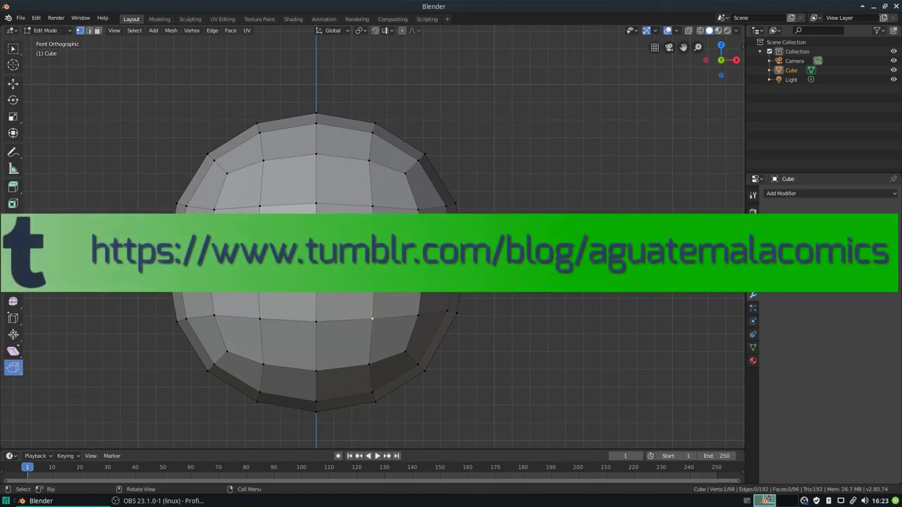
# - Rip two vertices open with V, undo the tears, and return to Select Box
pyautogui.press('v')
pyautogui.click(399, 331)
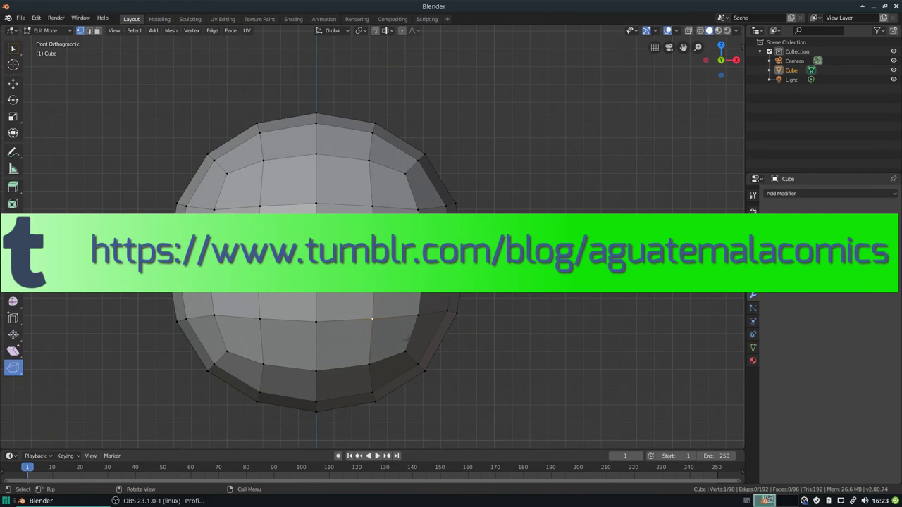
pyautogui.scroll(3, 397, 328)
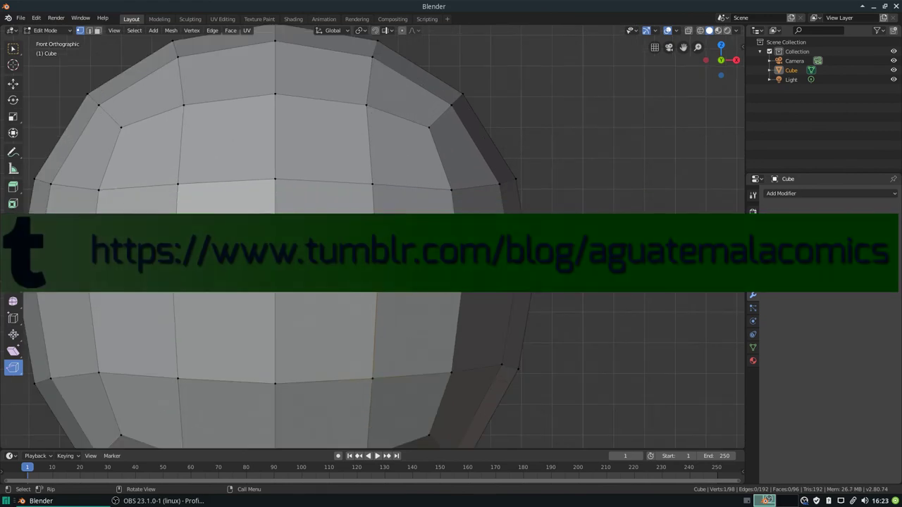
pyautogui.moveTo(379, 281); pyautogui.dragTo(398, 271)
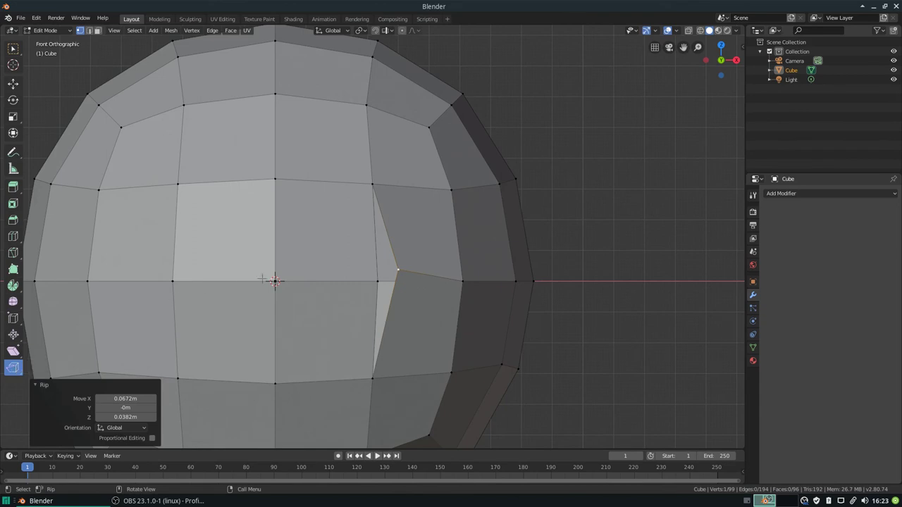
pyautogui.moveTo(363, 256)
pyautogui.mouseDown()
pyautogui.moveTo(372, 283)
pyautogui.moveTo(345, 247)
pyautogui.mouseUp()
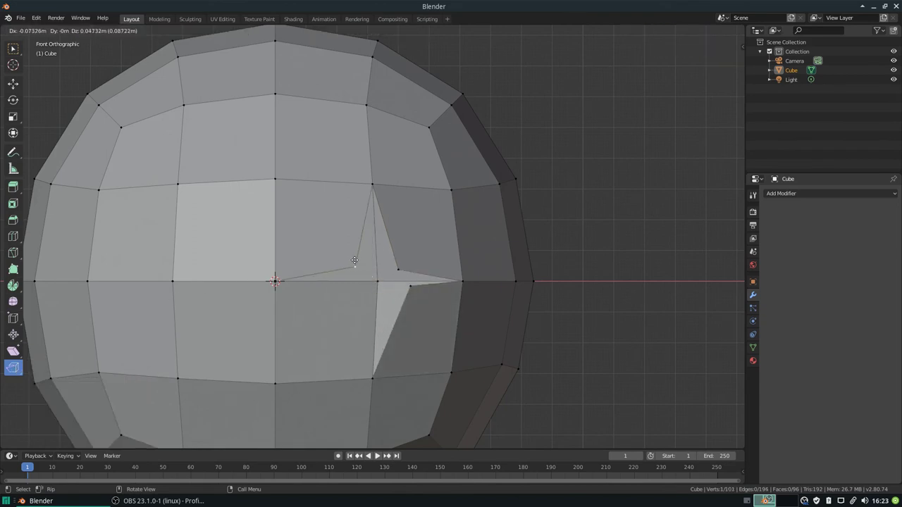
pyautogui.click(376, 278)
pyautogui.moveTo(376, 278)
pyautogui.mouseDown(button='middle')
pyautogui.moveTo(346, 294)
pyautogui.moveTo(352, 282)
pyautogui.mouseUp(button='middle')
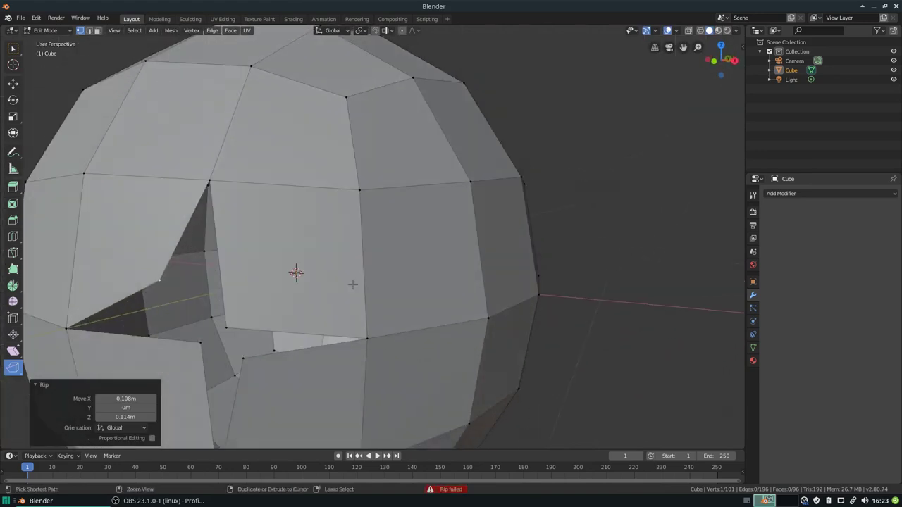
pyautogui.hotkey('ctrl', 'z')
pyautogui.hotkey('ctrl', 'z')
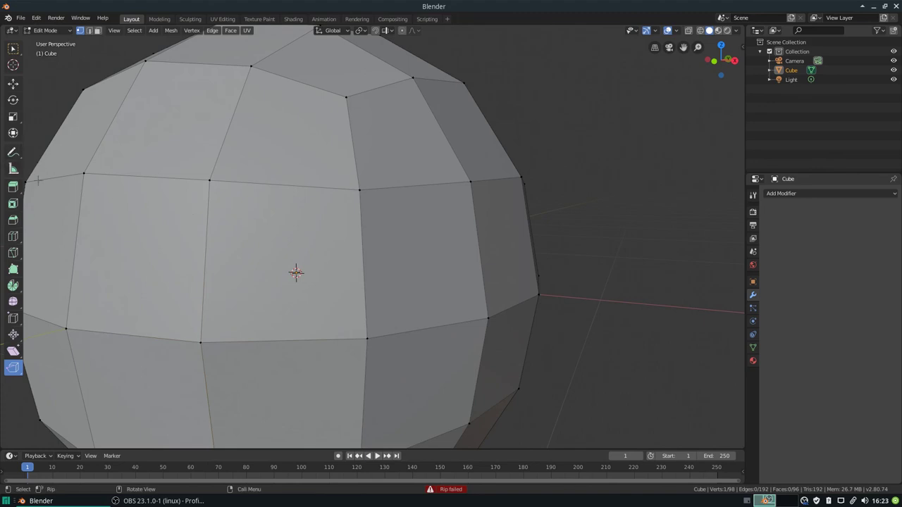
pyautogui.click(16, 49)
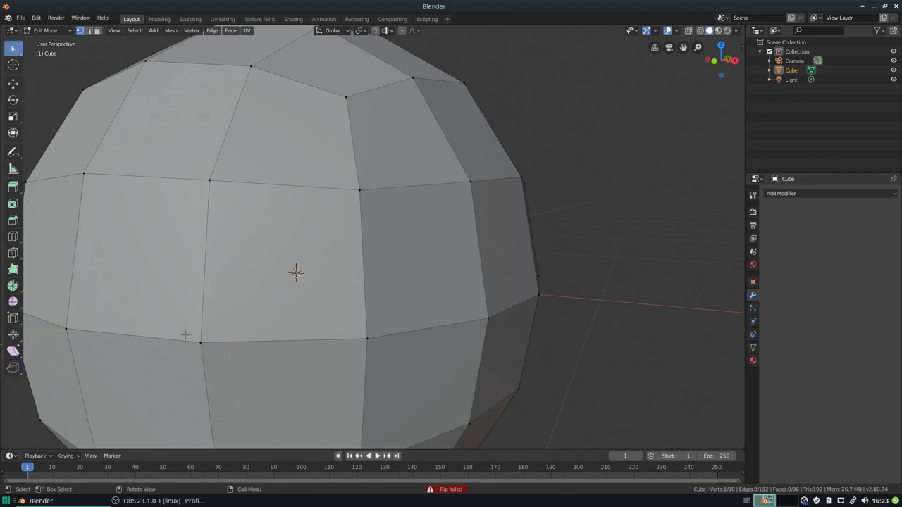
pyautogui.moveTo(199, 341)
pyautogui.mouseDown(button='middle')
pyautogui.moveTo(216, 332)
pyautogui.moveTo(239, 345)
pyautogui.mouseUp(button='middle')
pyautogui.click(241, 345)
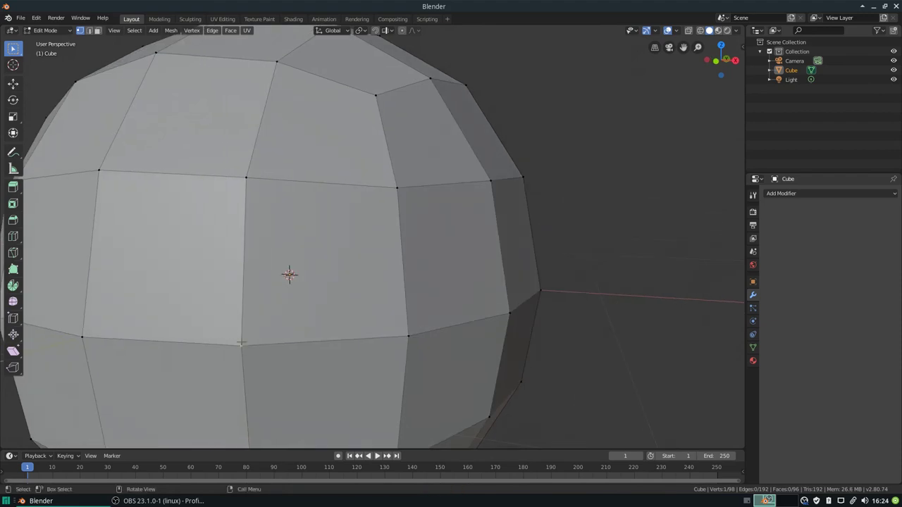
pyautogui.press('v')
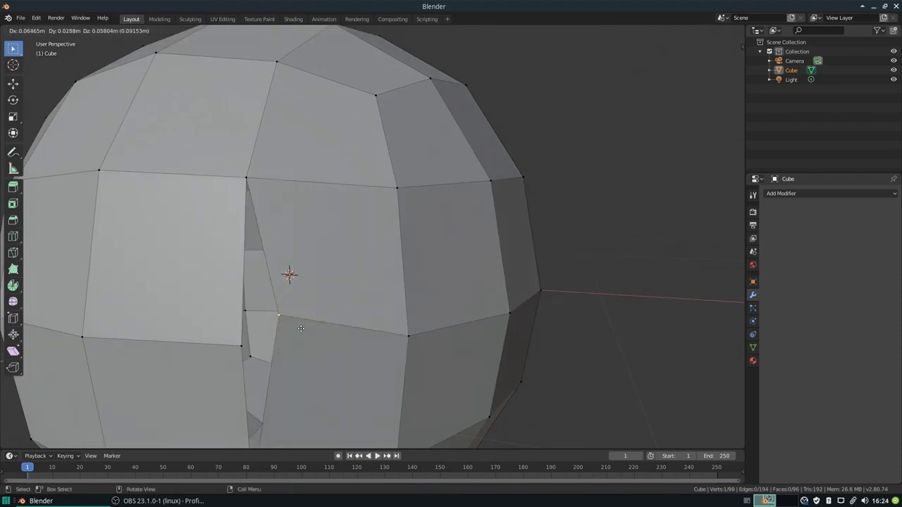
pyautogui.press('Escape')
pyautogui.press('v')
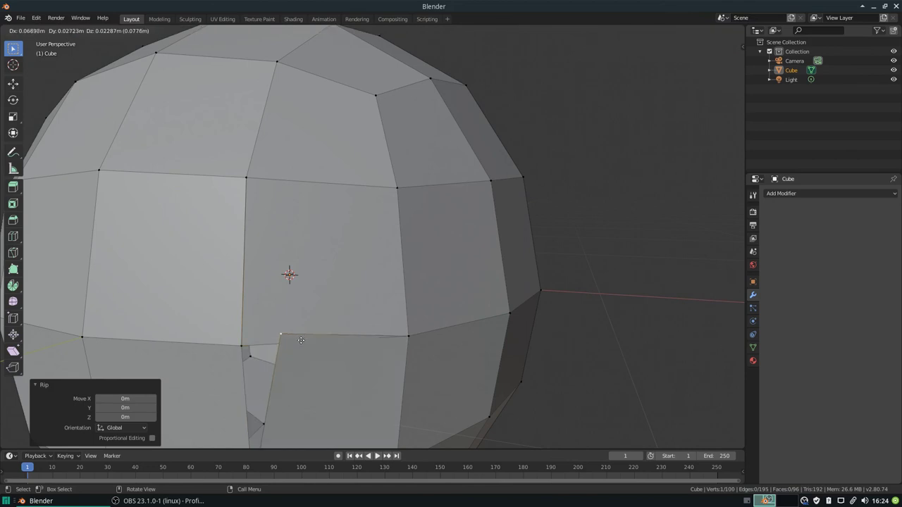
pyautogui.click(247, 343)
pyautogui.press('v')
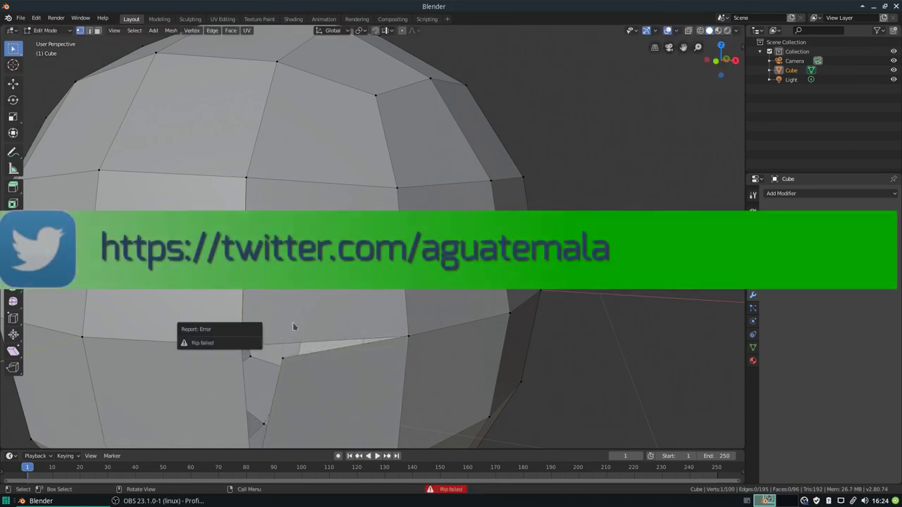
pyautogui.press('g')
pyautogui.click(272, 327)
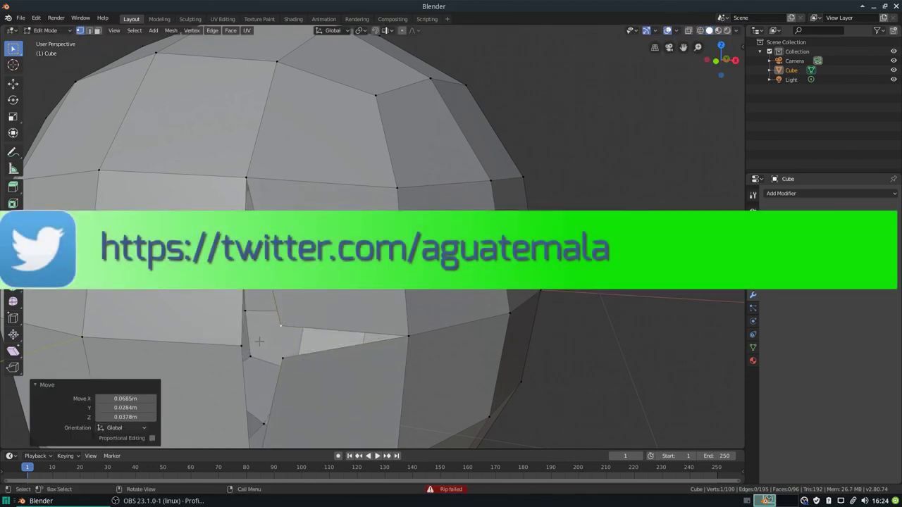
pyautogui.press('v')
pyautogui.click(213, 365)
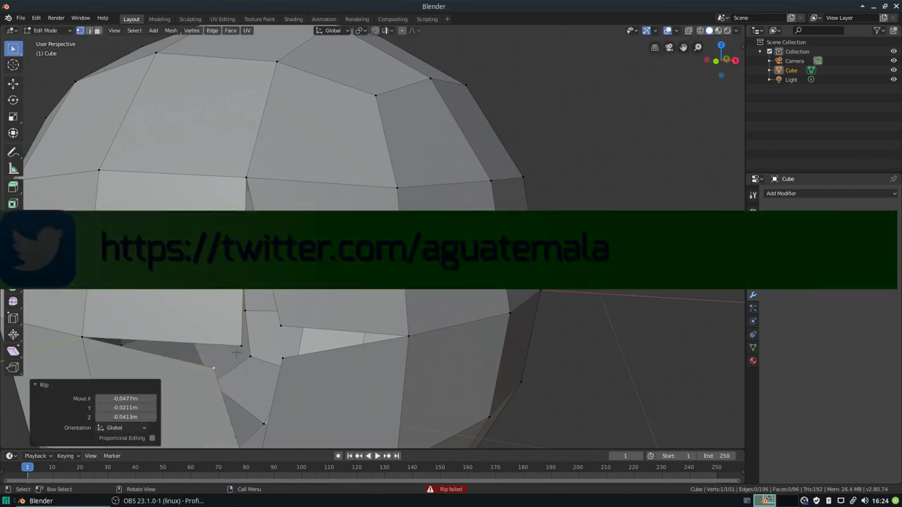
pyautogui.press('g')
pyautogui.click(242, 342)
pyautogui.scroll(-2, 241, 331)
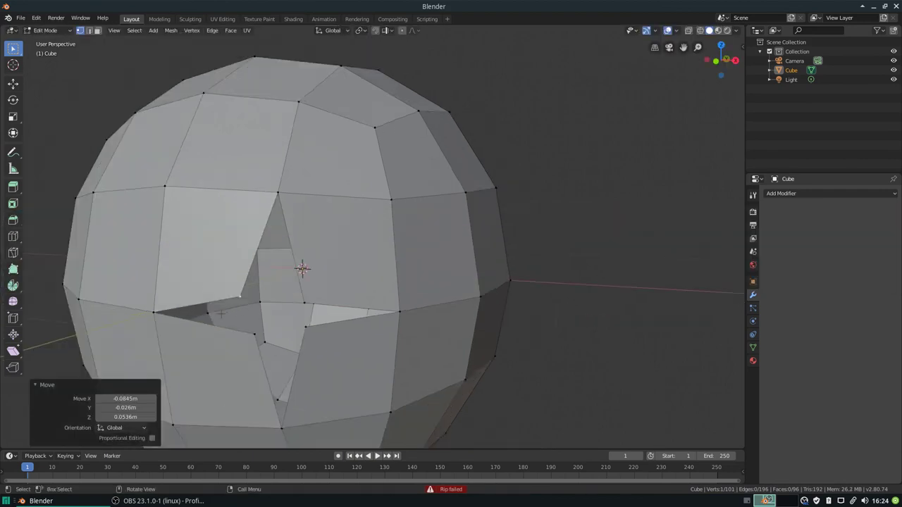
pyautogui.scroll(-3, 240, 317)
pyautogui.hotkey('ctrl', 'z')
pyautogui.hotkey('ctrl', 'z')
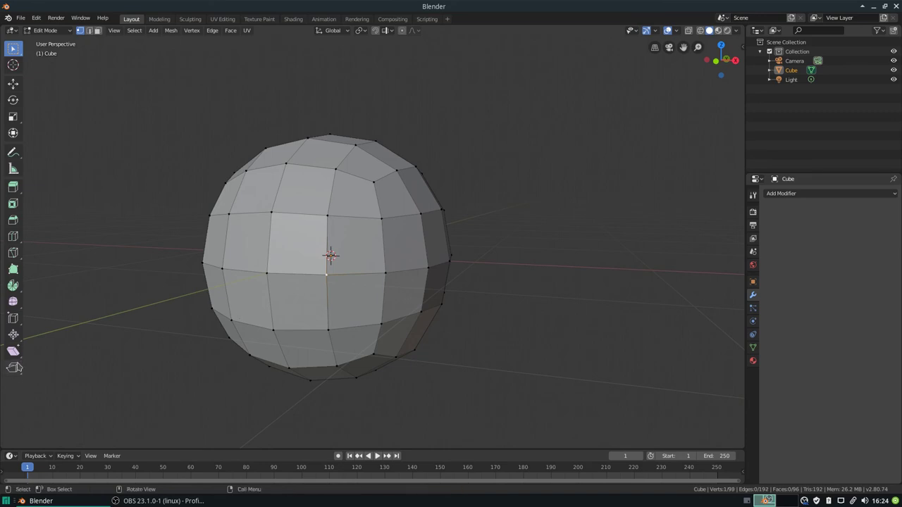
# - With Rip Region, tear open two vertices along the sphere's upper edge, redoing the first rip
pyautogui.click(15, 370)
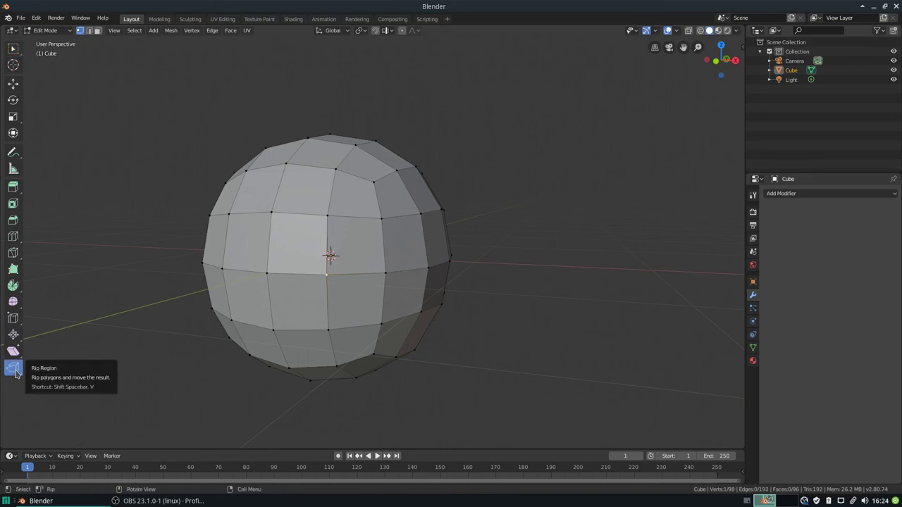
pyautogui.scroll(4, 306, 298)
pyautogui.moveTo(246, 176); pyautogui.dragTo(303, 215)
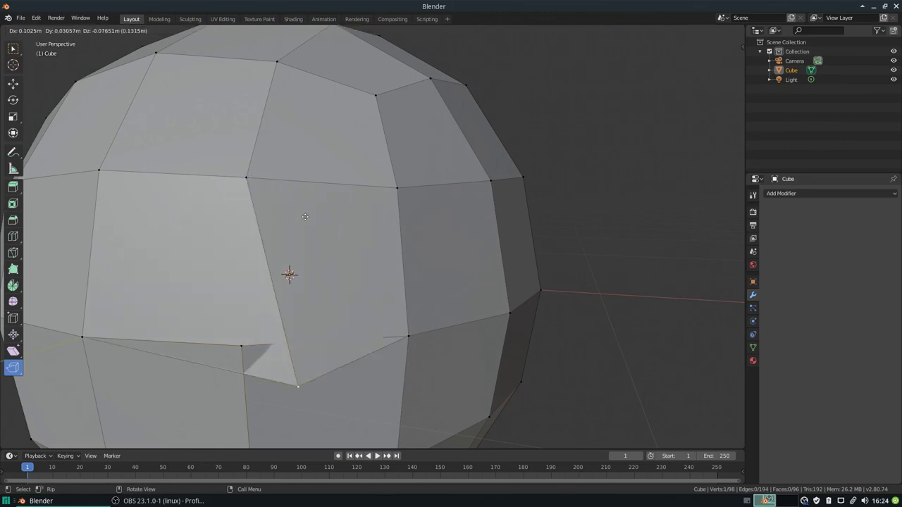
pyautogui.hotkey('ctrl', 'z')
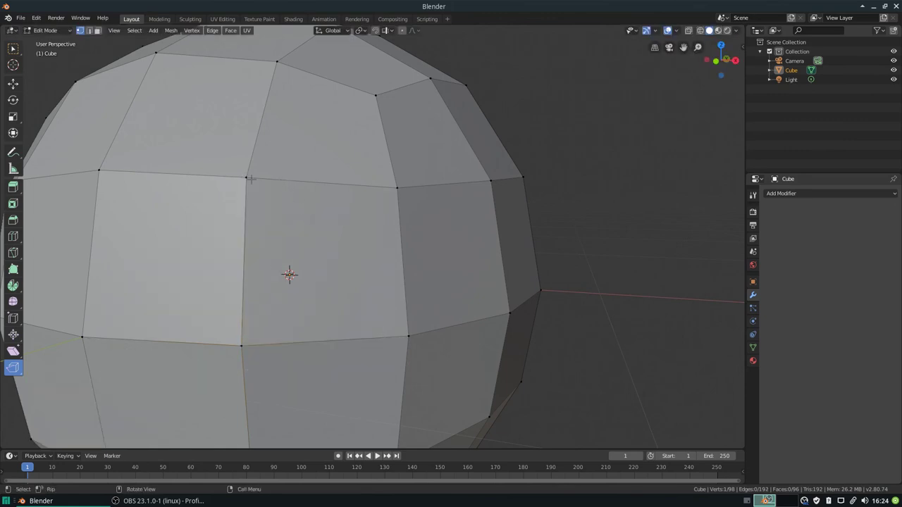
pyautogui.moveTo(246, 178); pyautogui.dragTo(302, 208)
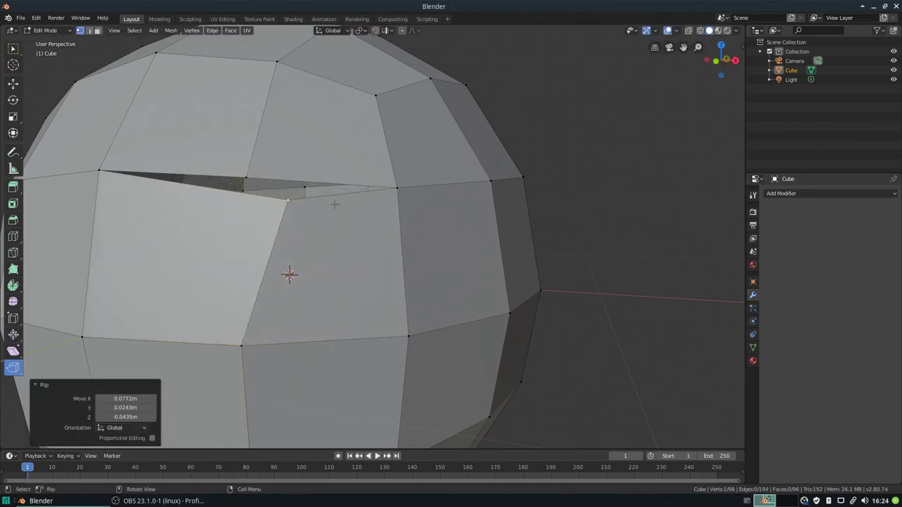
pyautogui.moveTo(398, 187); pyautogui.dragTo(399, 162)
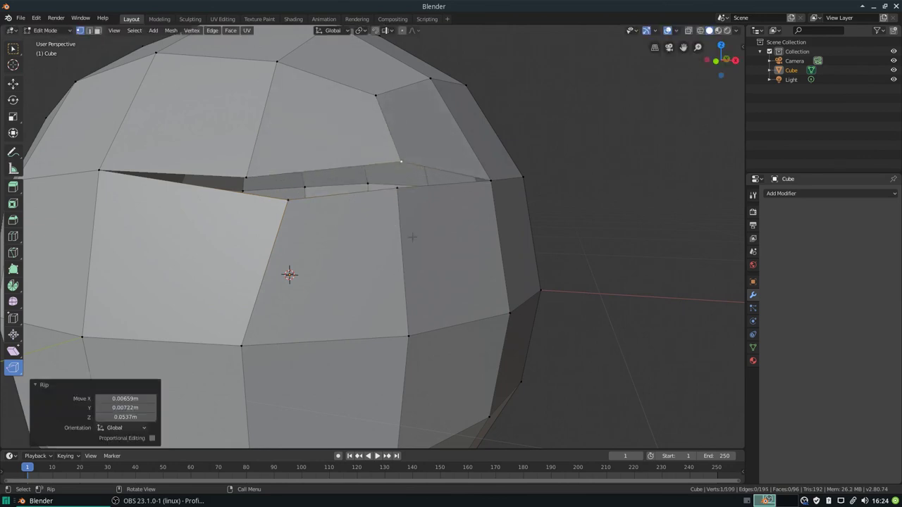
pyautogui.scroll(-6, 369, 258)
pyautogui.scroll(6, 376, 251)
pyautogui.scroll(-4, 376, 252)
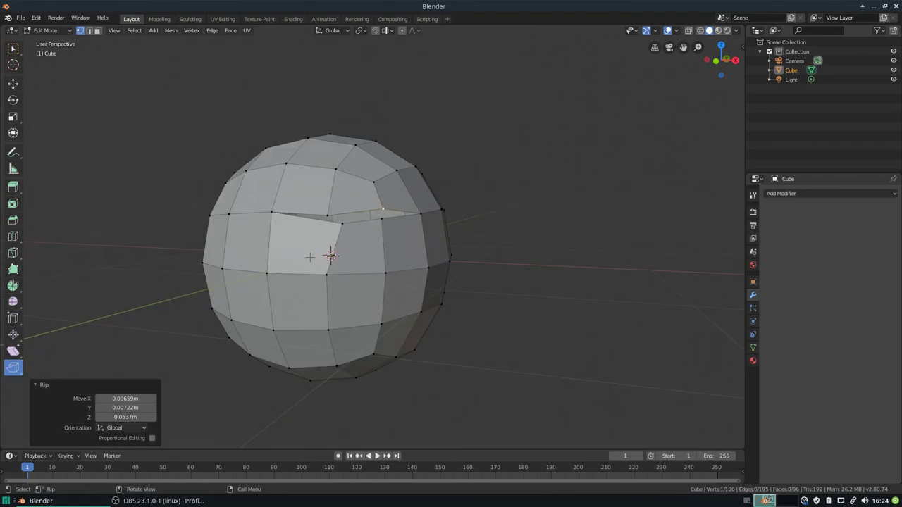
pyautogui.moveTo(314, 256); pyautogui.dragTo(327, 257, button='middle')
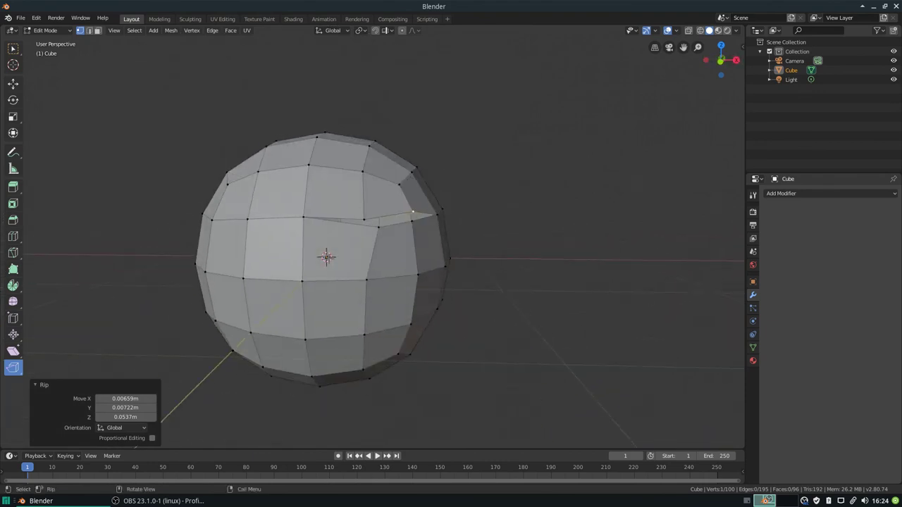